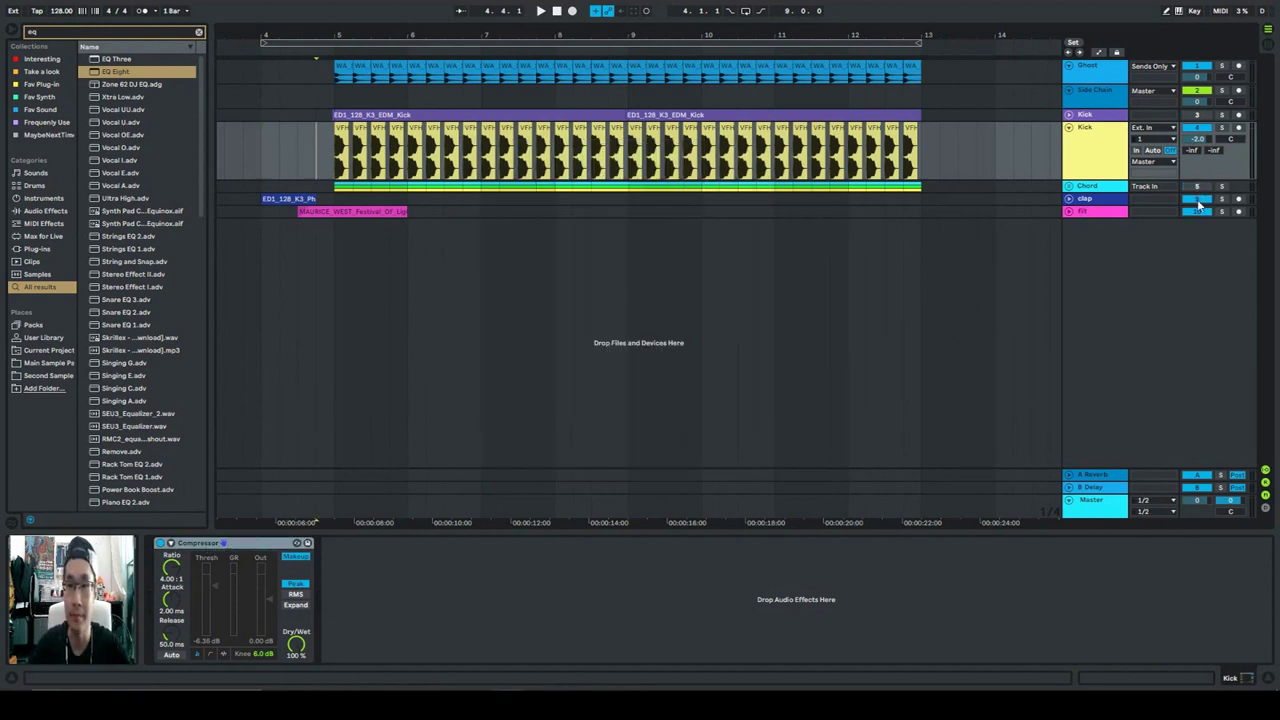
- Turn on the Kick track's Compressor, try ratios of 1:1 and inf:1, and reset the ratio to 4:1
{"action": "key", "text": "space"}
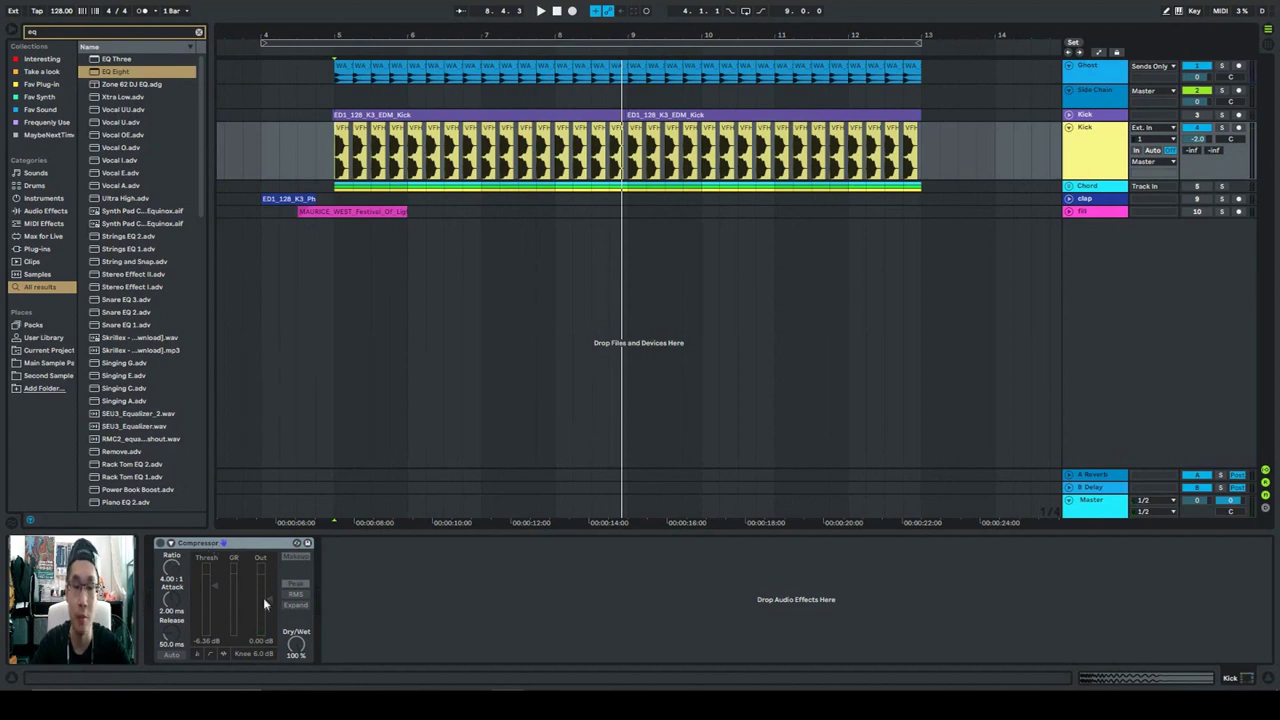
{"action": "left_click", "coordinate": [161, 544]}
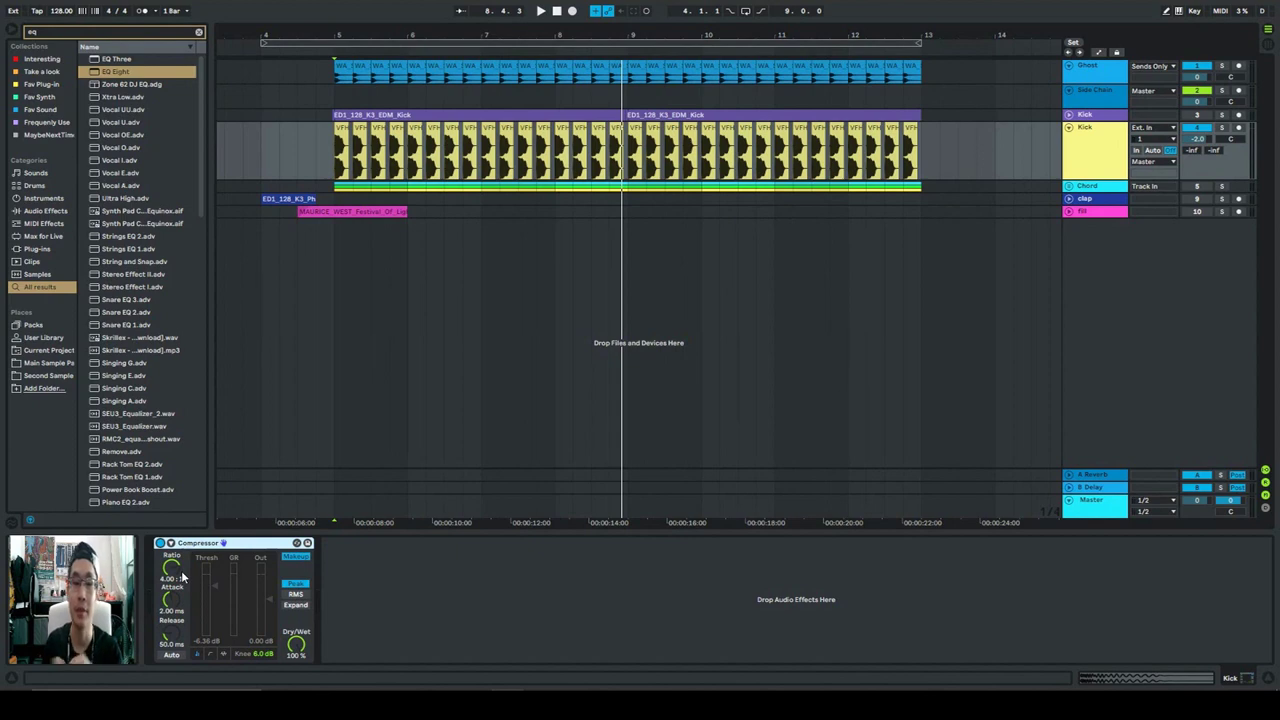
{"action": "left_click_drag", "start_coordinate": [171, 568], "coordinate": [171, 600]}
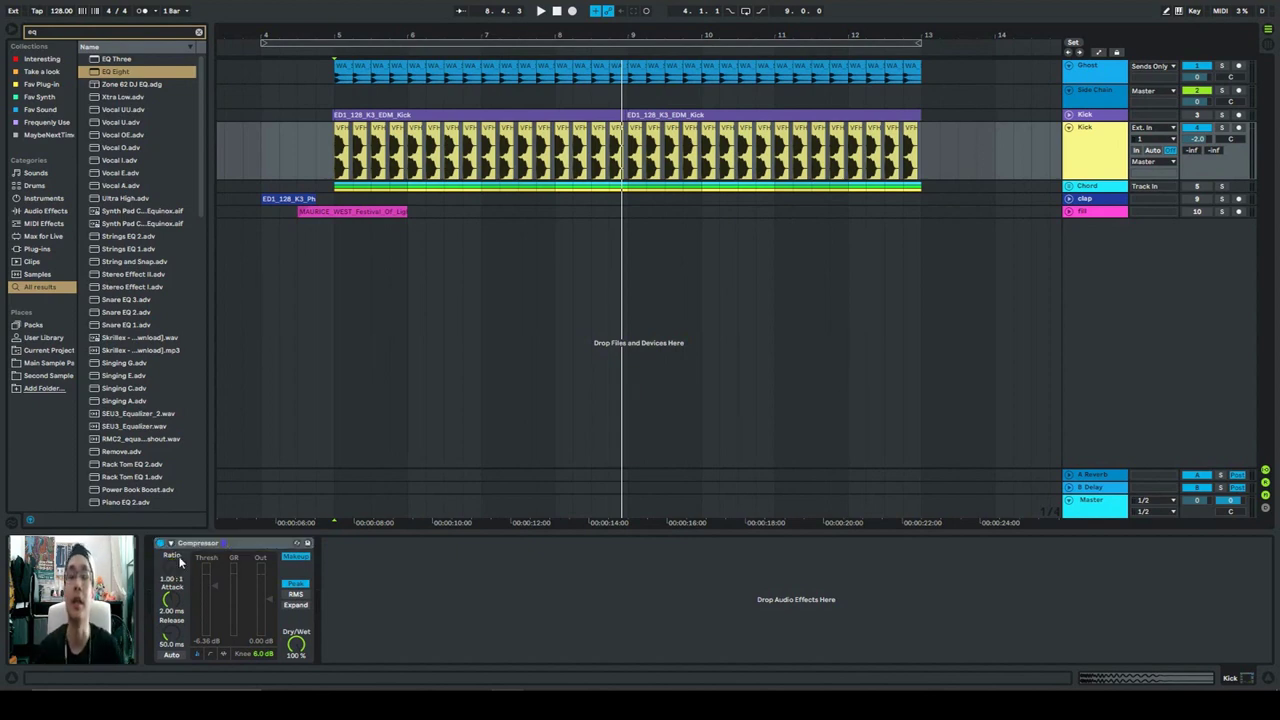
{"action": "left_click_drag", "start_coordinate": [171, 568], "coordinate": [171, 490]}
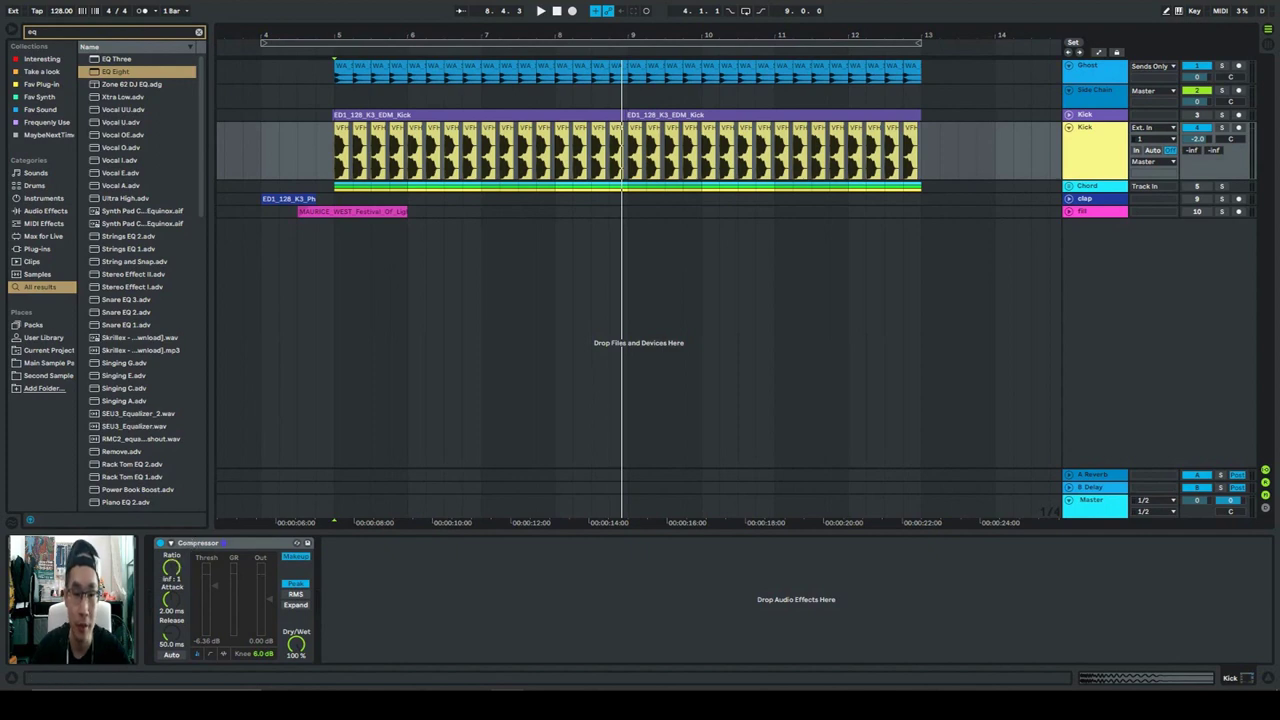
{"action": "double_click", "coordinate": [172, 570]}
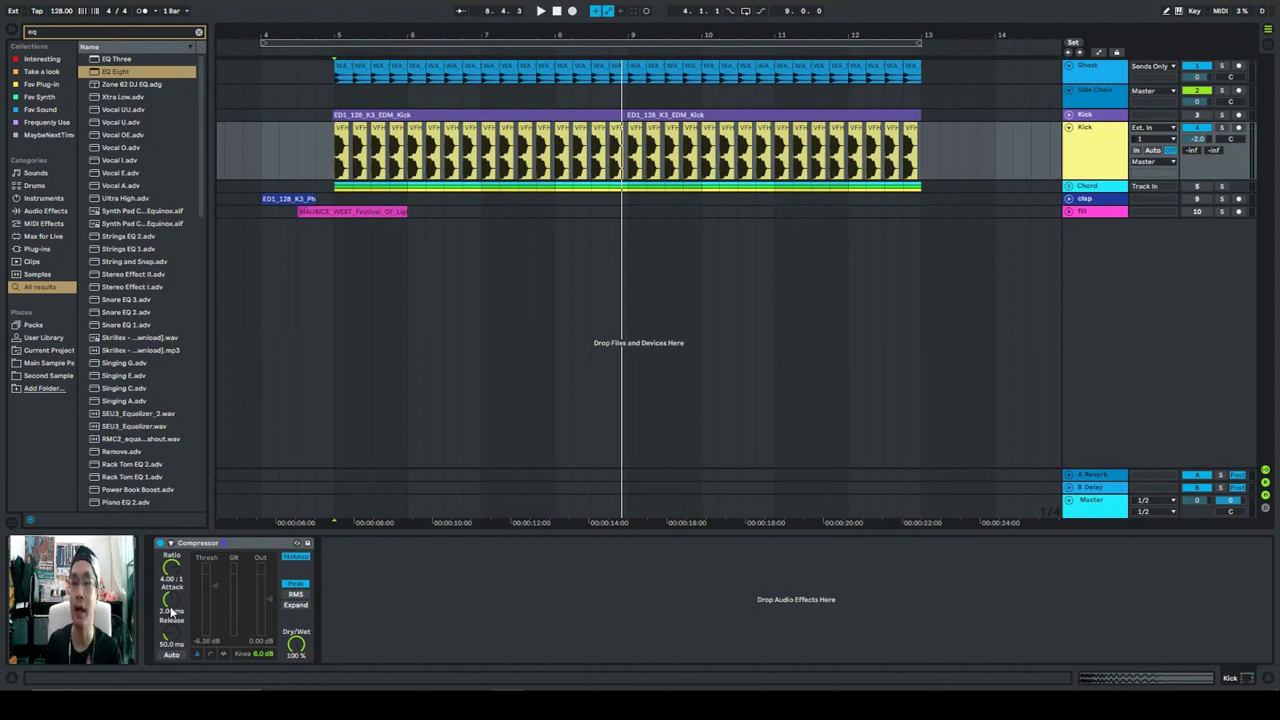
- Sweep the Compressor's attack between its extremes, settling at 1.16 ms, and raise the release to 228 ms
{"action": "left_click_drag", "start_coordinate": [181, 599], "coordinate": [178, 611]}
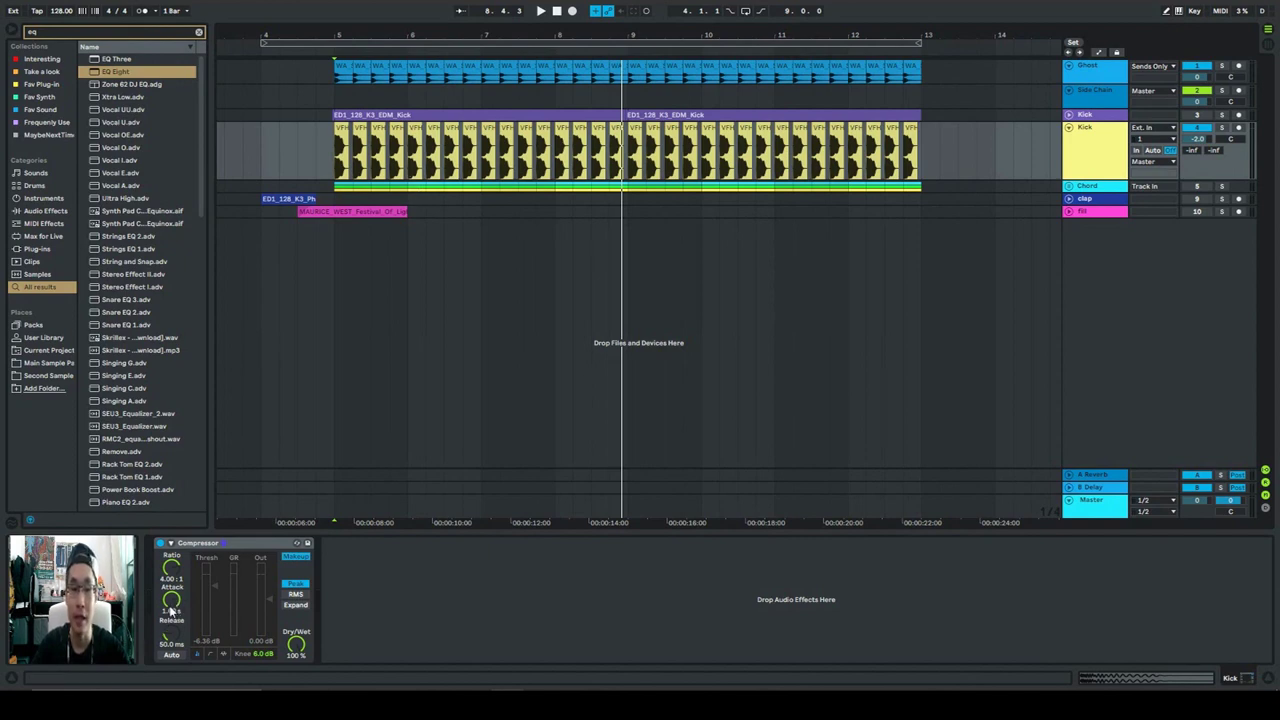
{"action": "mouse_move", "coordinate": [172, 607]}
{"action": "left_mouse_down"}
{"action": "mouse_move", "coordinate": [172, 592]}
{"action": "mouse_move", "coordinate": [176, 607]}
{"action": "left_mouse_up"}
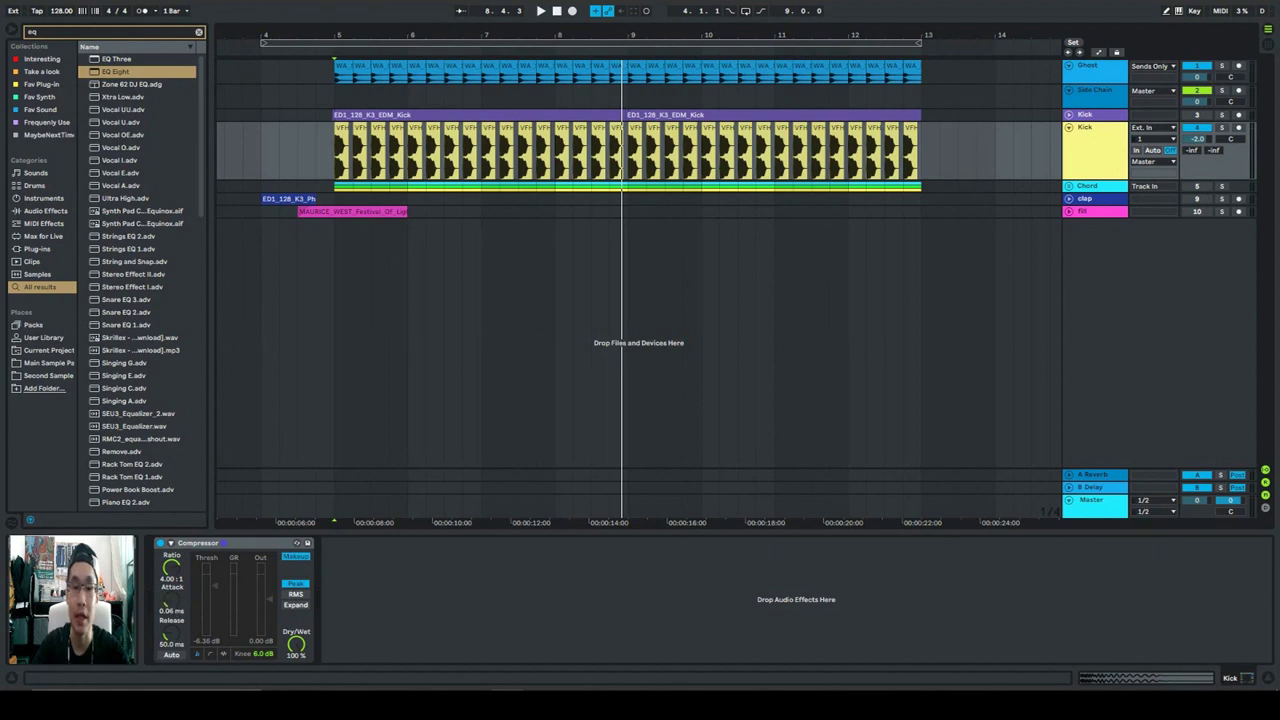
{"action": "left_click_drag", "start_coordinate": [180, 602], "coordinate": [170, 618]}
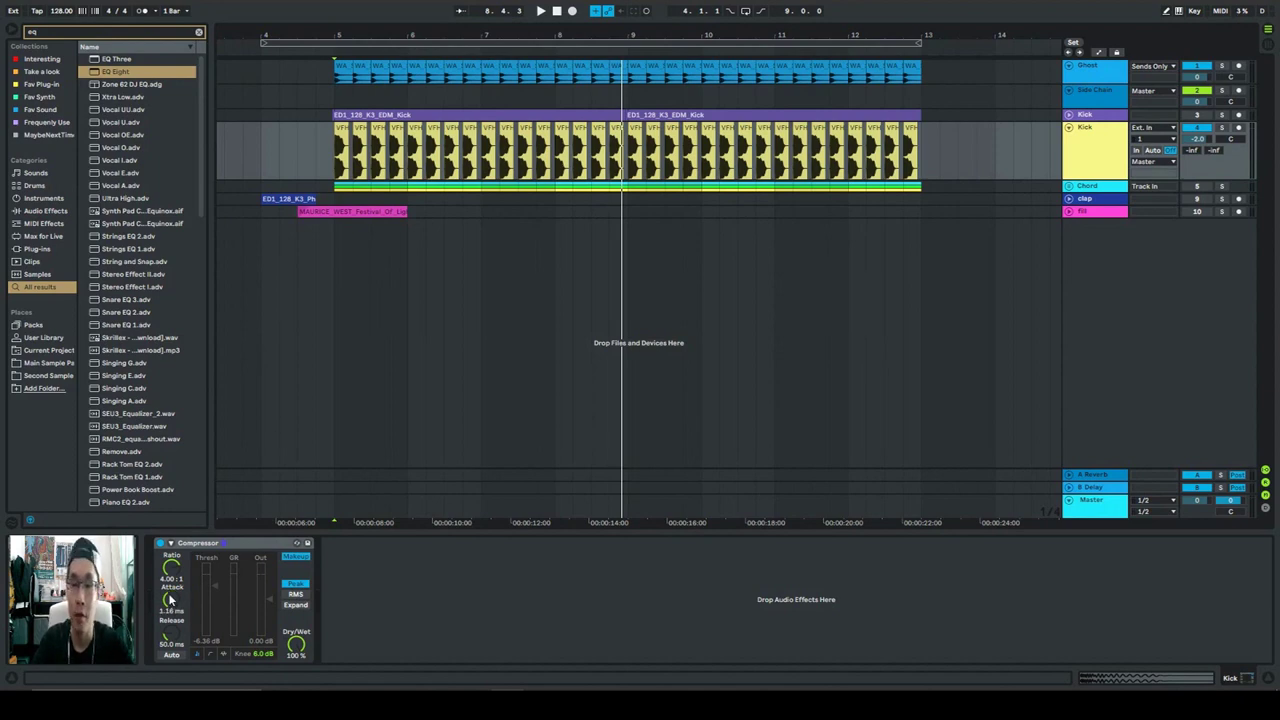
{"action": "left_click_drag", "start_coordinate": [170, 640], "coordinate": [170, 636]}
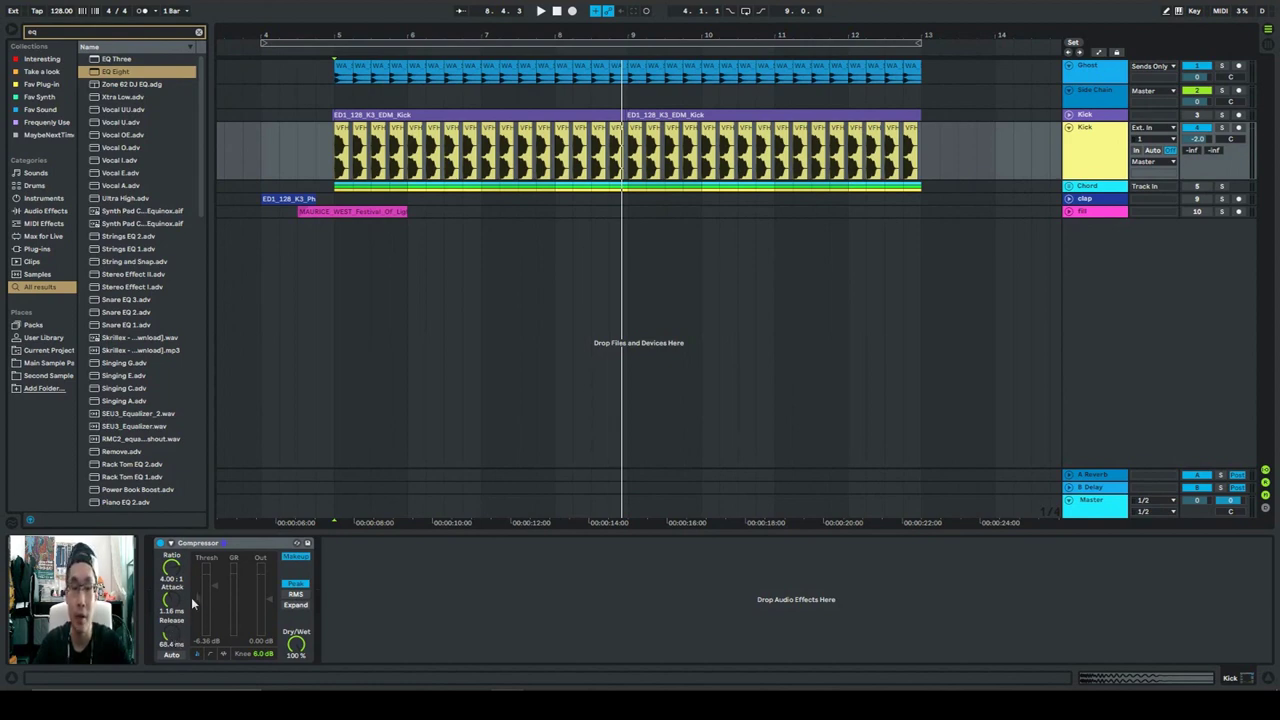
{"action": "mouse_move", "coordinate": [170, 634]}
{"action": "left_mouse_down"}
{"action": "mouse_move", "coordinate": [170, 606]}
{"action": "mouse_move", "coordinate": [170, 624]}
{"action": "left_mouse_up"}
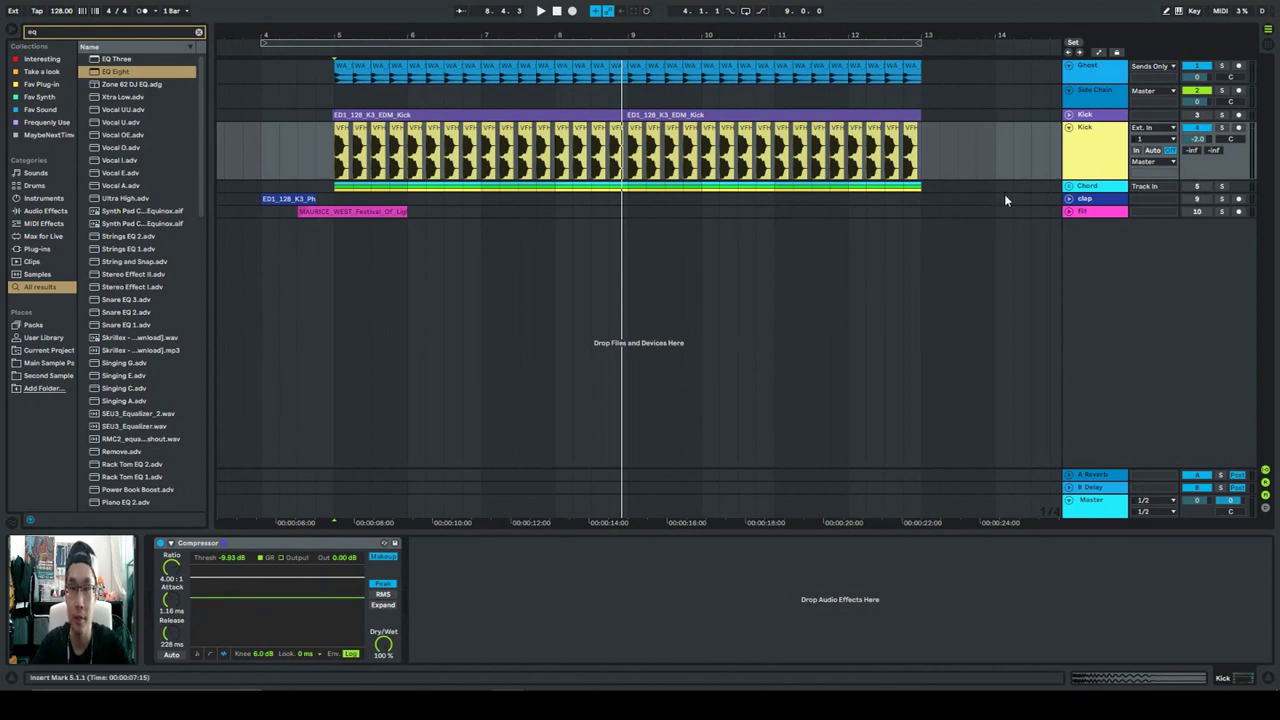
- Play the kick loop, raise the Compressor's threshold to 0 dB, and replay it to compare
{"action": "key", "text": "space"}
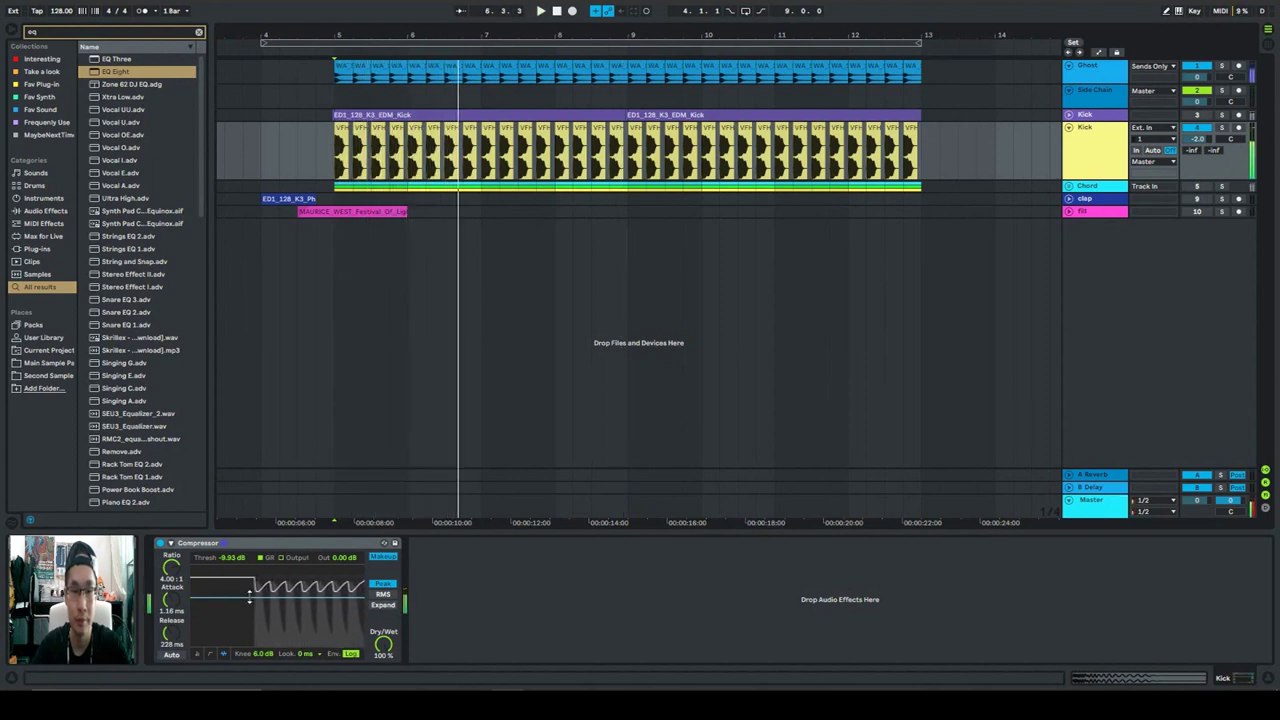
{"action": "left_click_drag", "start_coordinate": [252, 594], "coordinate": [242, 578]}
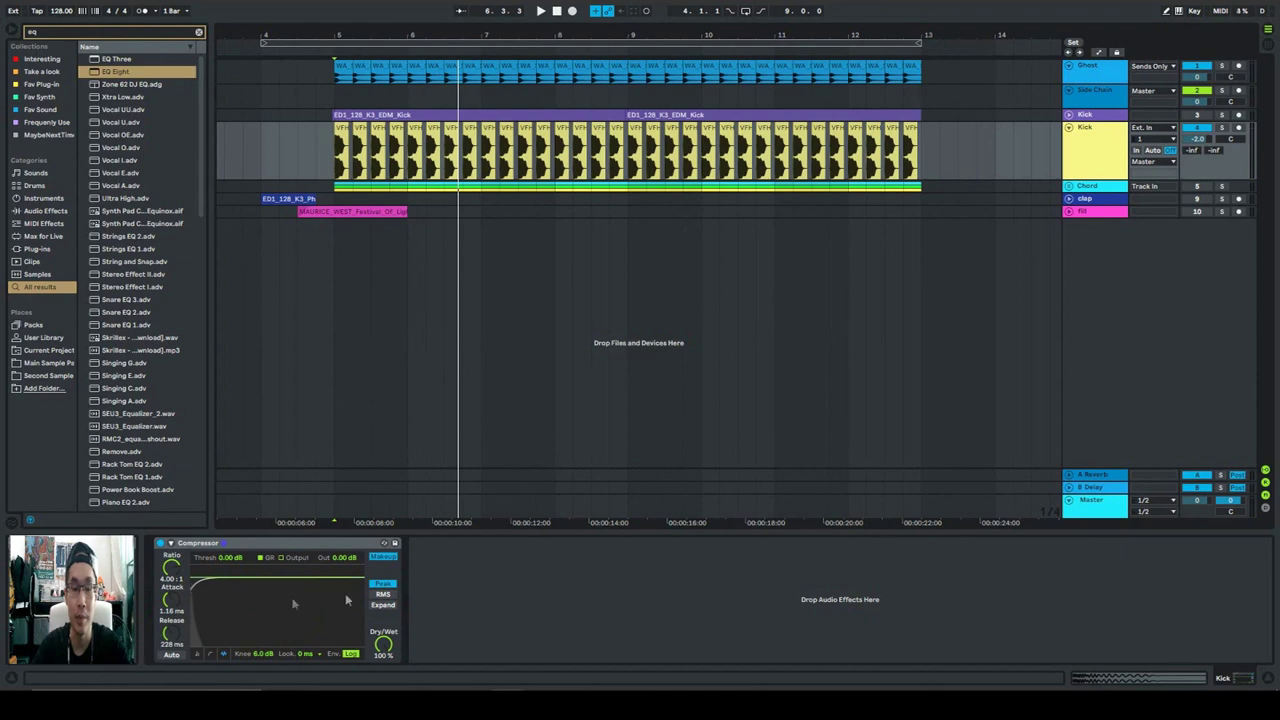
{"action": "key", "text": "space"}
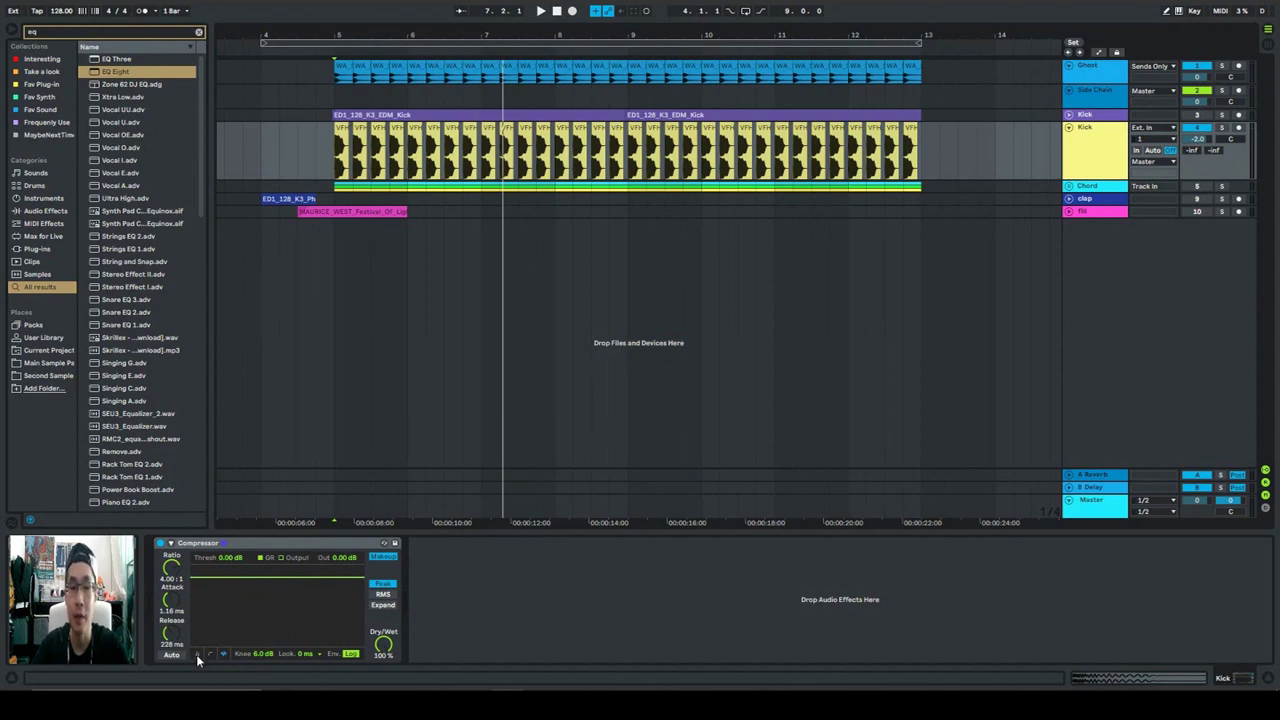
- Set the Compressor's attack to 0.33 ms, release to 85.7 ms and threshold to -5.38 dB, and audition the kick
{"action": "left_click_drag", "start_coordinate": [169, 633], "coordinate": [169, 647]}
{"action": "left_click_drag", "start_coordinate": [251, 578], "coordinate": [251, 588]}
{"action": "key", "text": "space"}
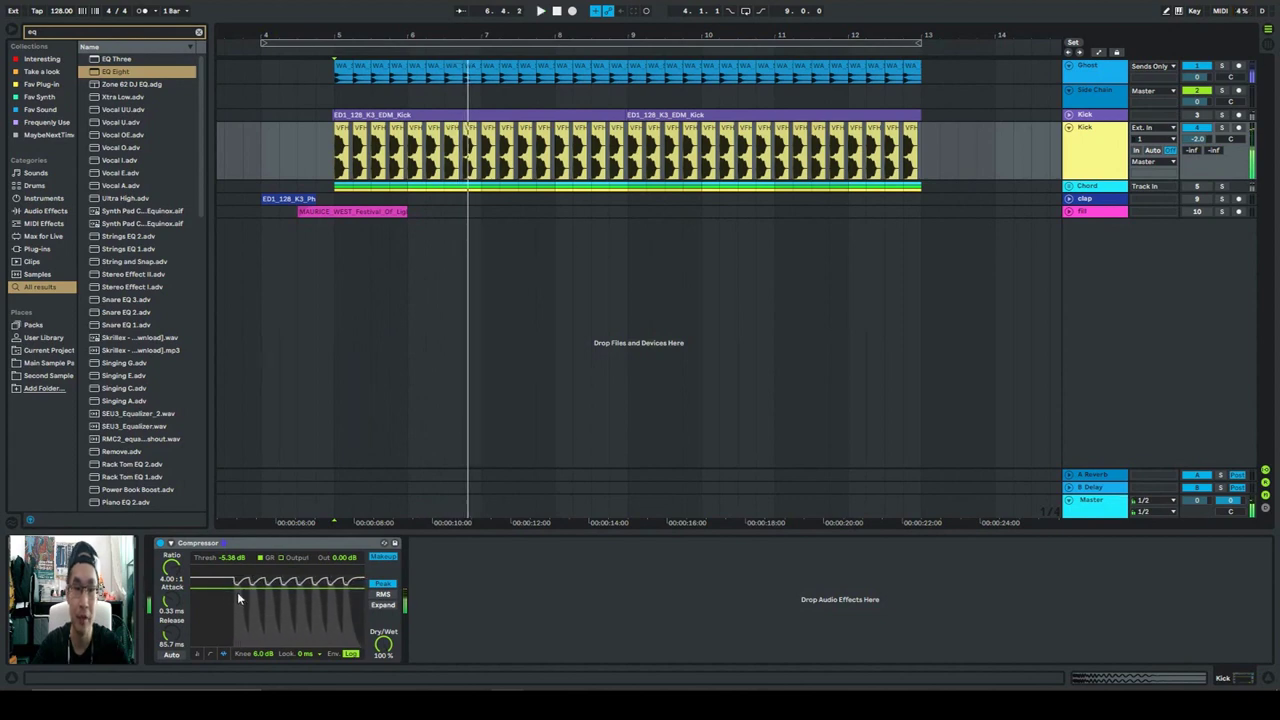
{"action": "key", "text": "space"}
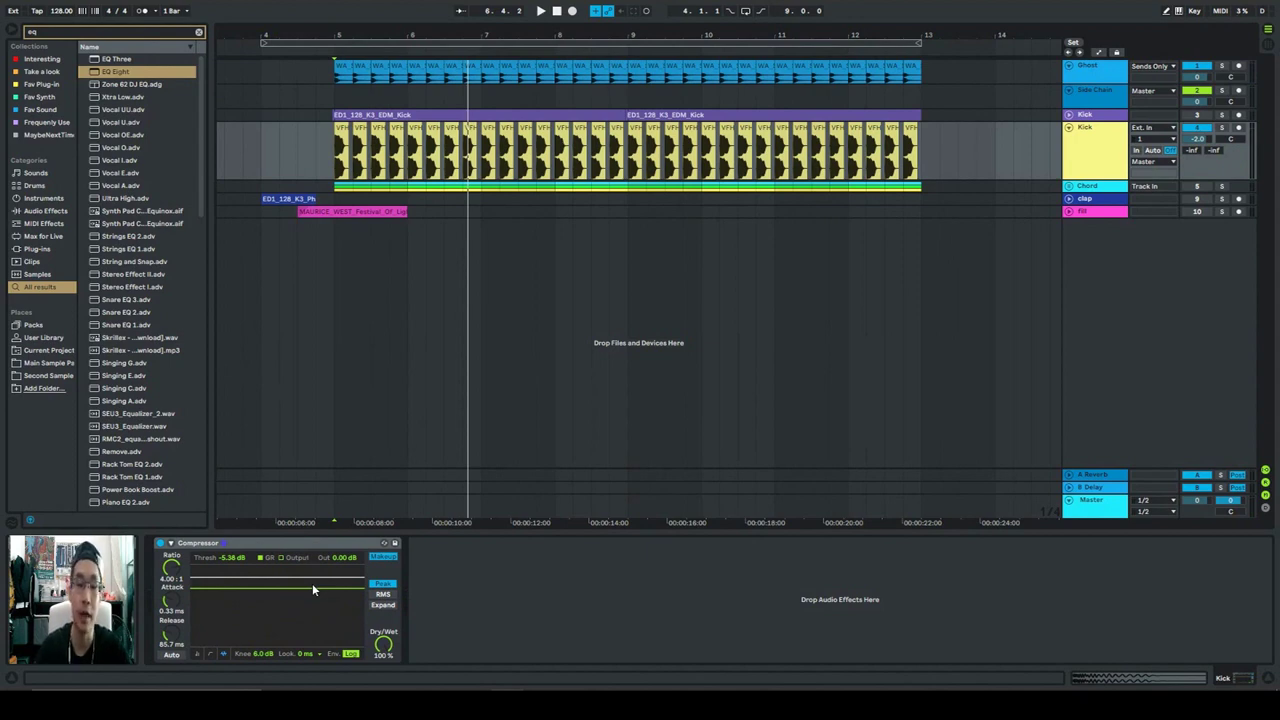
- Try Compressor thresholds of -14.8 dB and -inf dB while repeatedly playing the kick from bar 5
{"action": "left_click_drag", "start_coordinate": [308, 595], "coordinate": [308, 610]}
{"action": "key", "text": "space"}
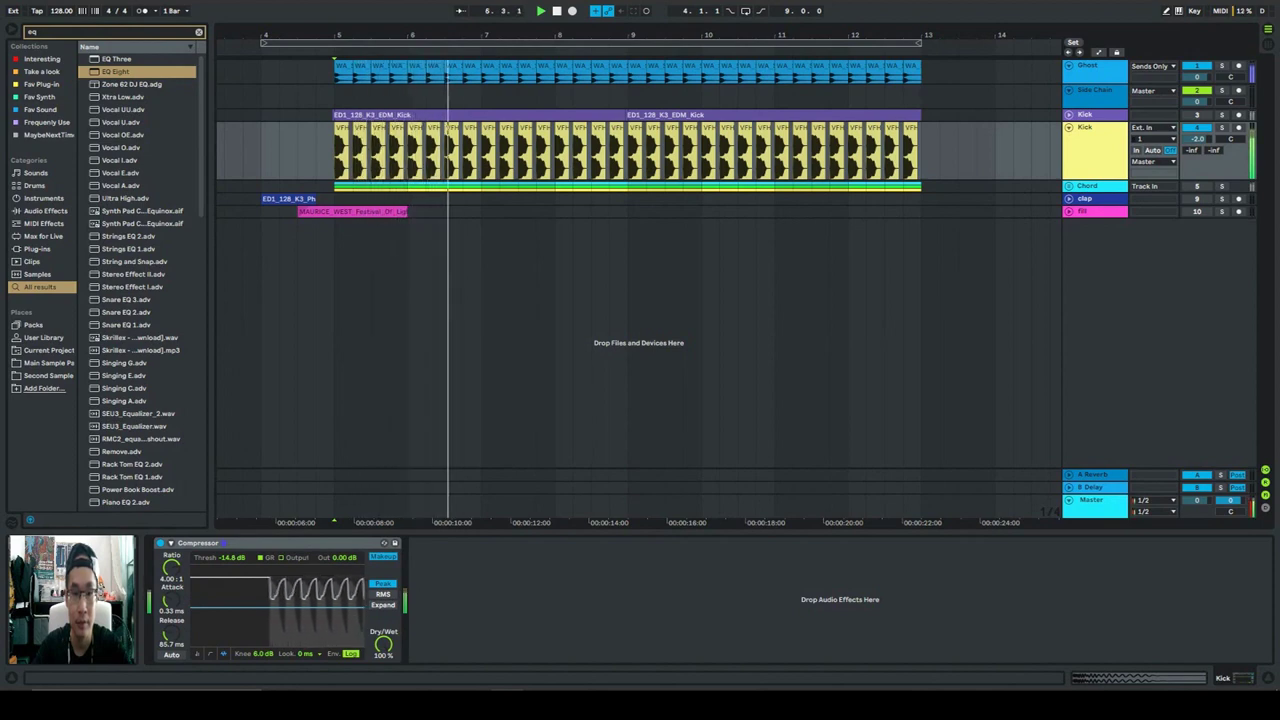
{"action": "left_click_drag", "start_coordinate": [308, 607], "coordinate": [308, 653]}
{"action": "key", "text": "space"}
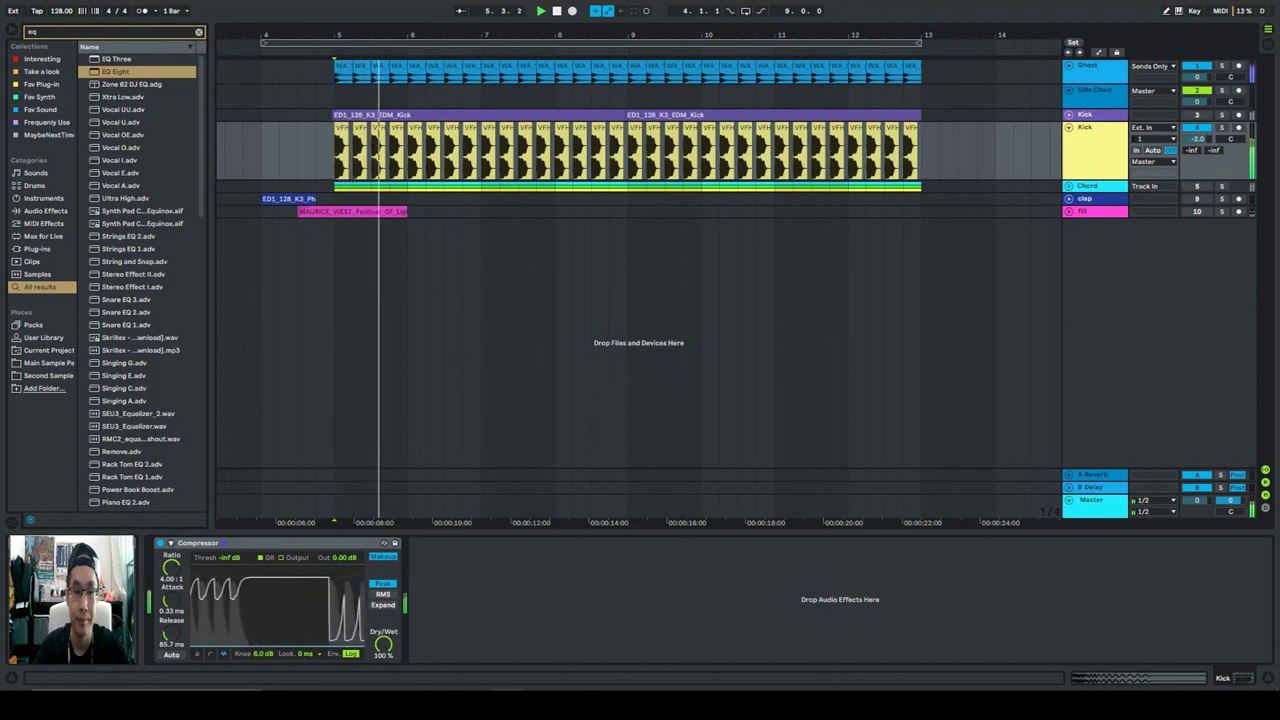
{"action": "key", "text": "space"}
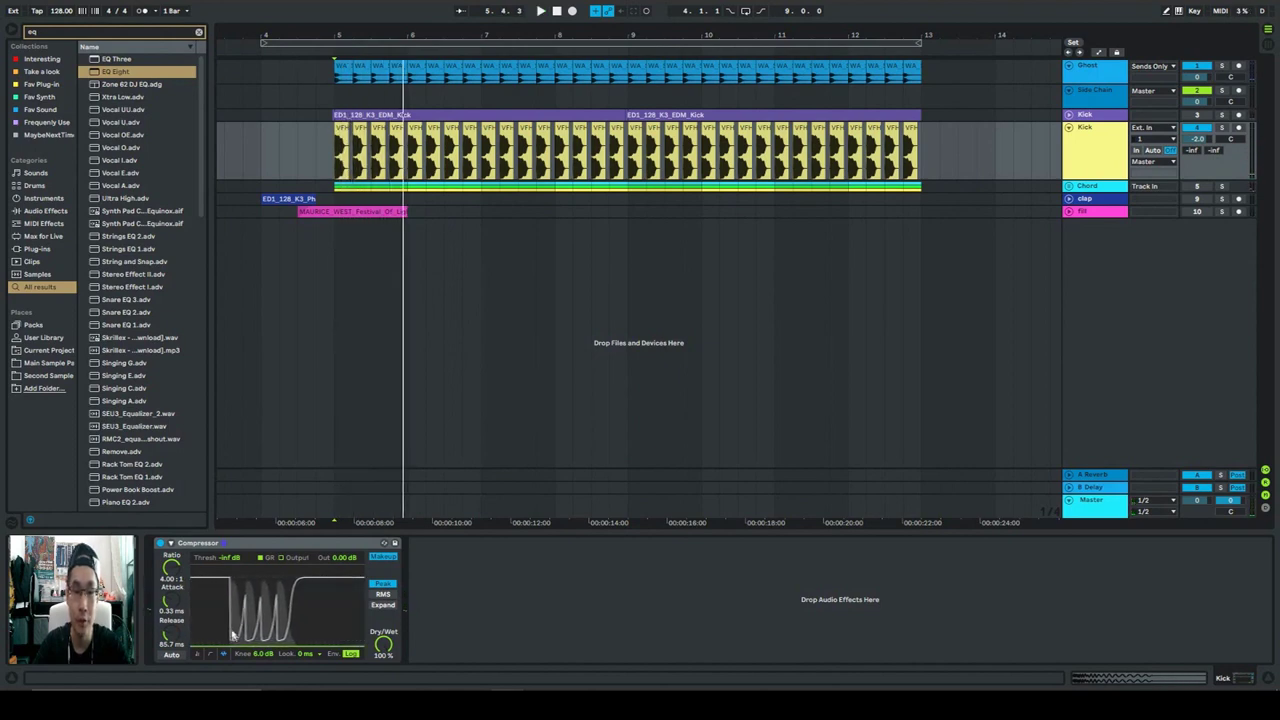
{"action": "key", "text": "space"}
{"action": "key", "text": "space"}
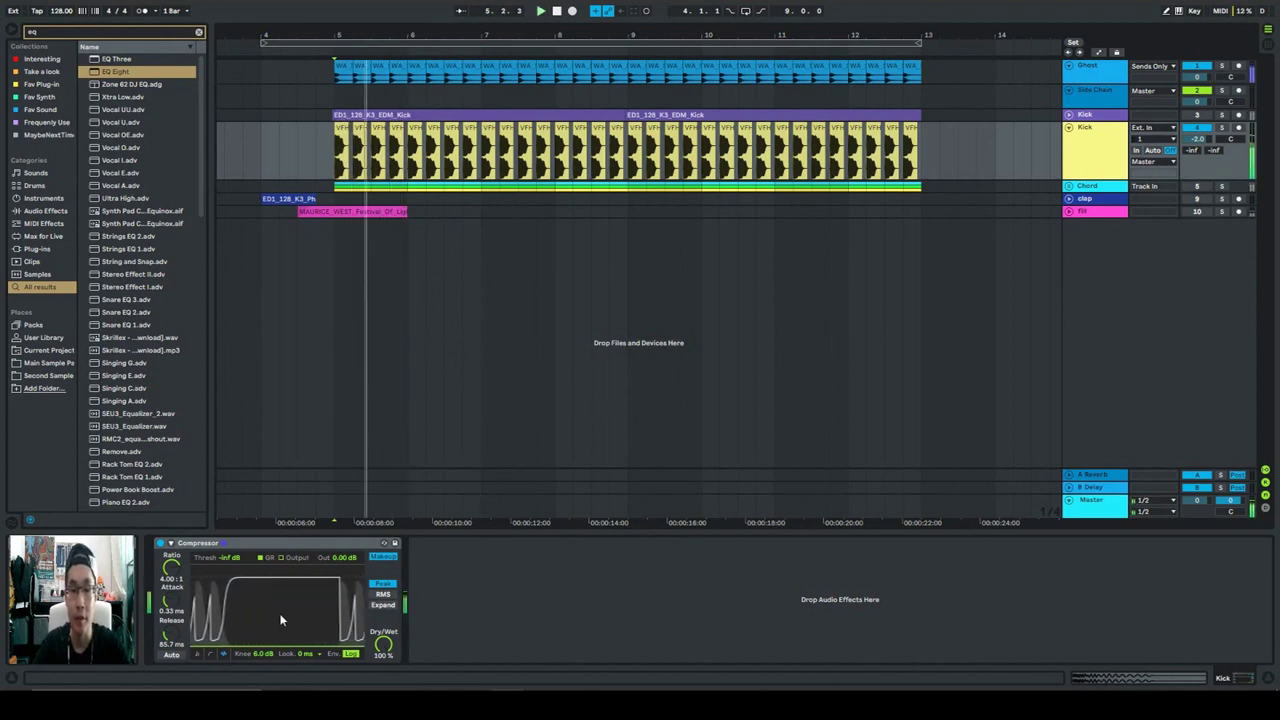
{"action": "key", "text": "space"}
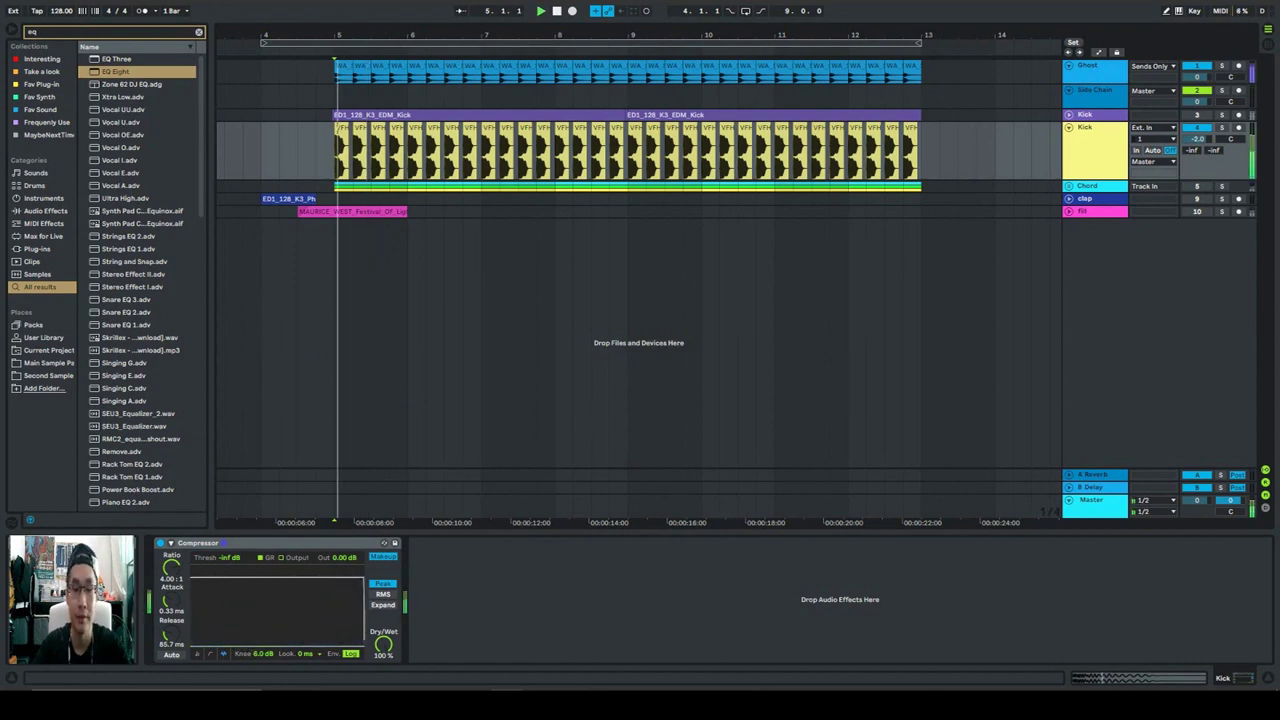
- Raise the Compressor's threshold to -5.01 dB and fine-tune it to -7.01 dB during playback
{"action": "left_click_drag", "start_coordinate": [250, 643], "coordinate": [250, 580]}
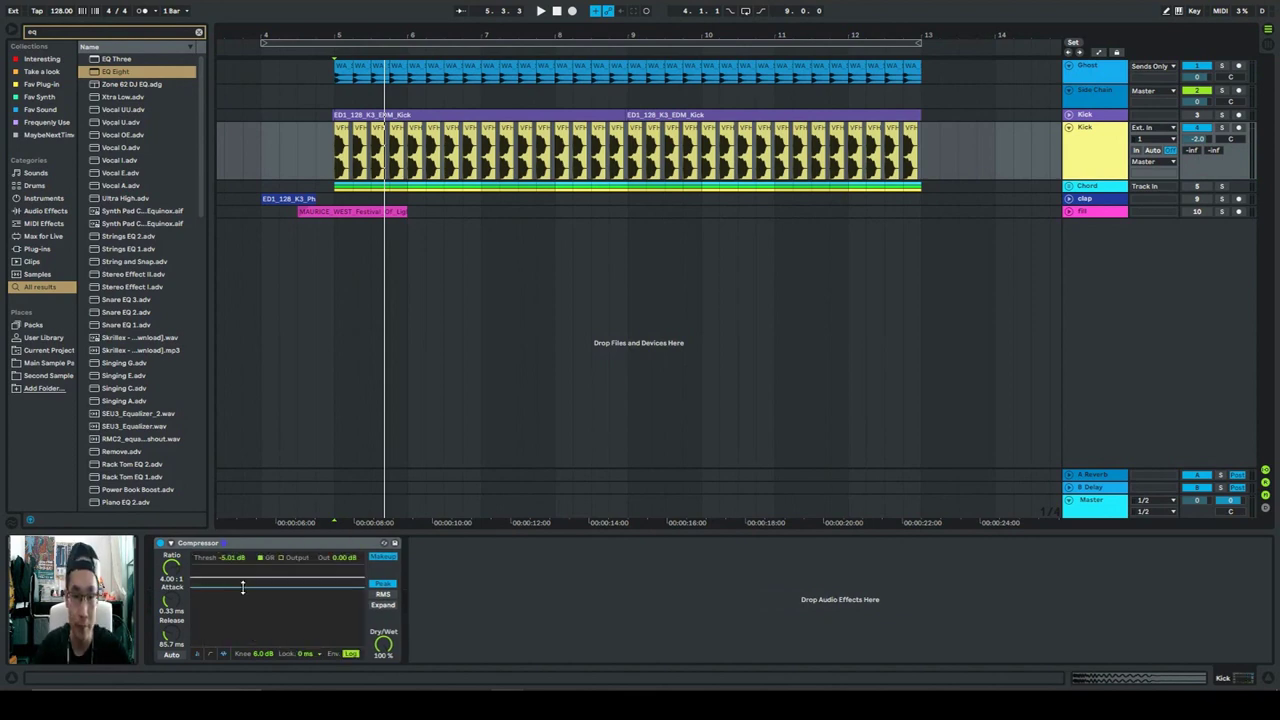
{"action": "key", "text": "space"}
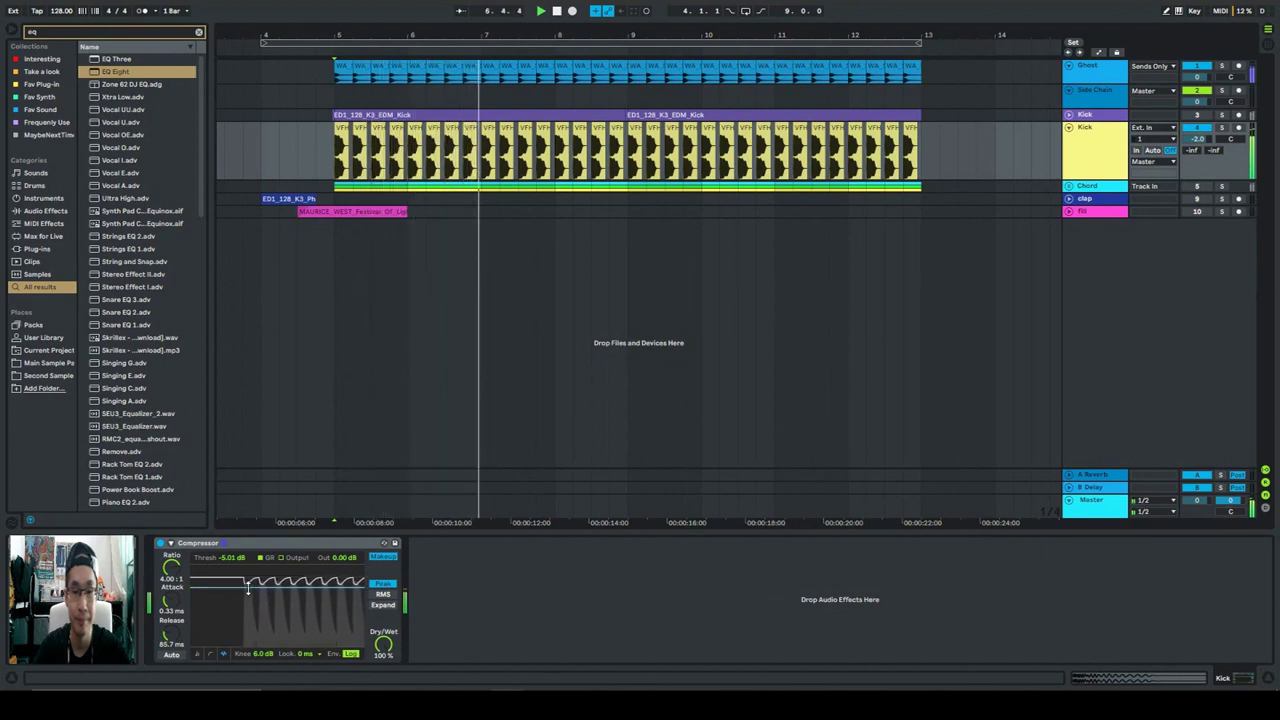
{"action": "left_click_drag", "start_coordinate": [249, 590], "coordinate": [249, 598]}
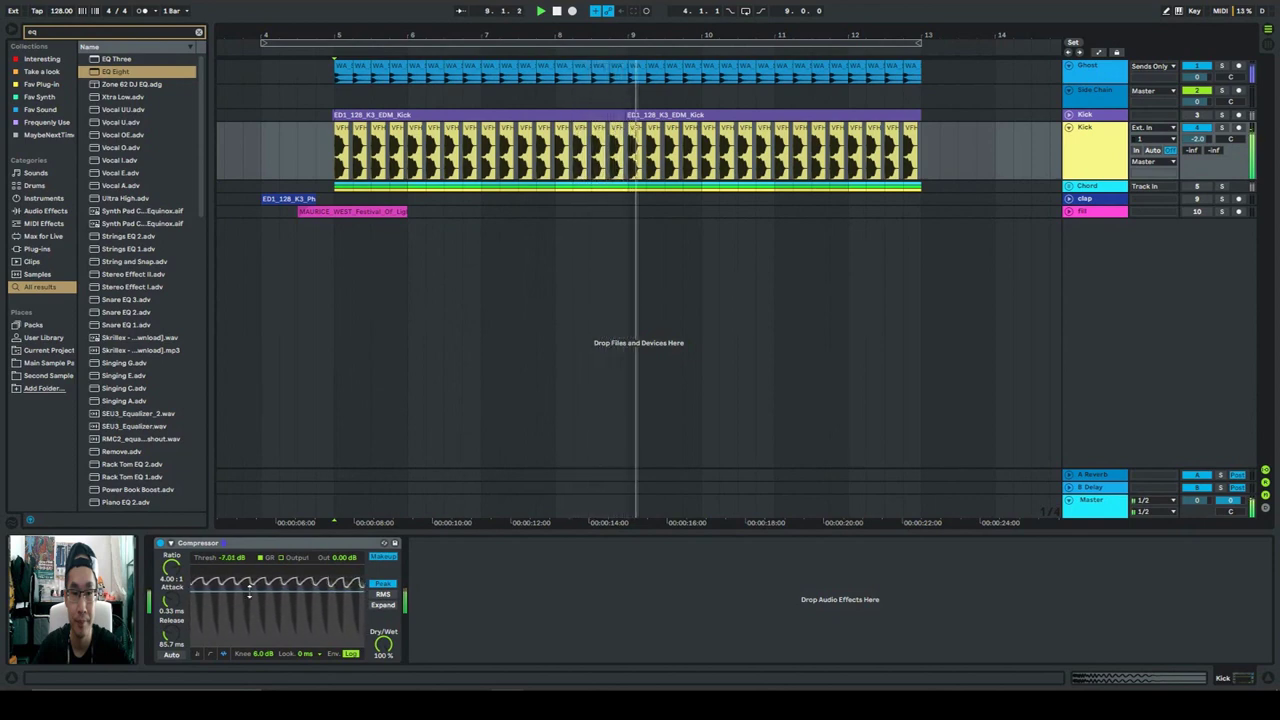
- Set the Compressor's ratio to 6:1 and compare the full mix with the Compressor bypassed and enabled
{"action": "key", "text": "space"}
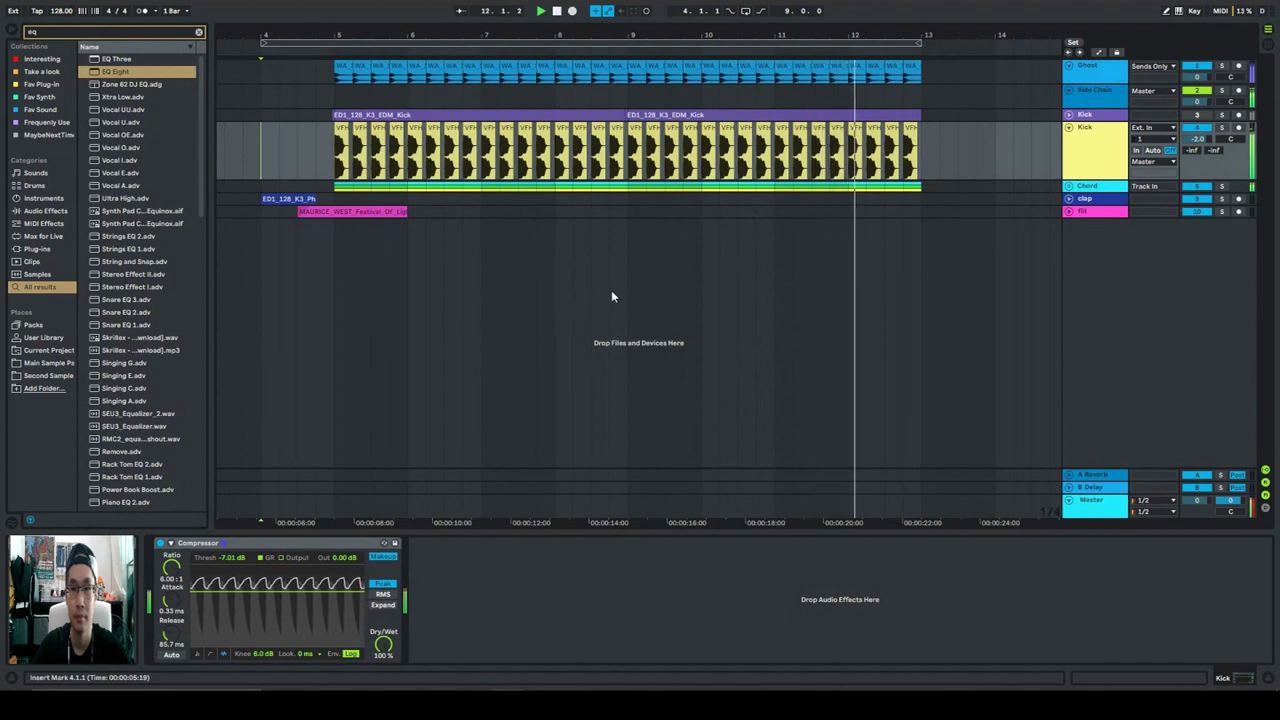
{"action": "key", "text": "space"}
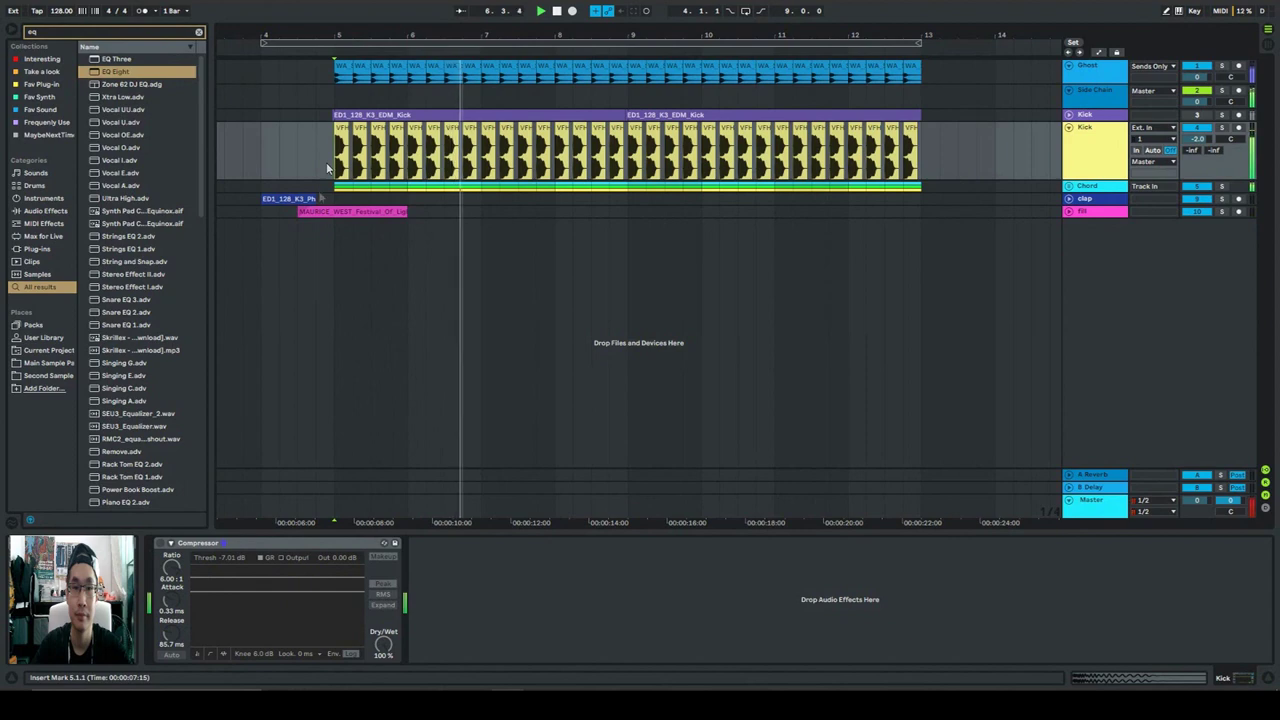
{"action": "left_click", "coordinate": [162, 545]}
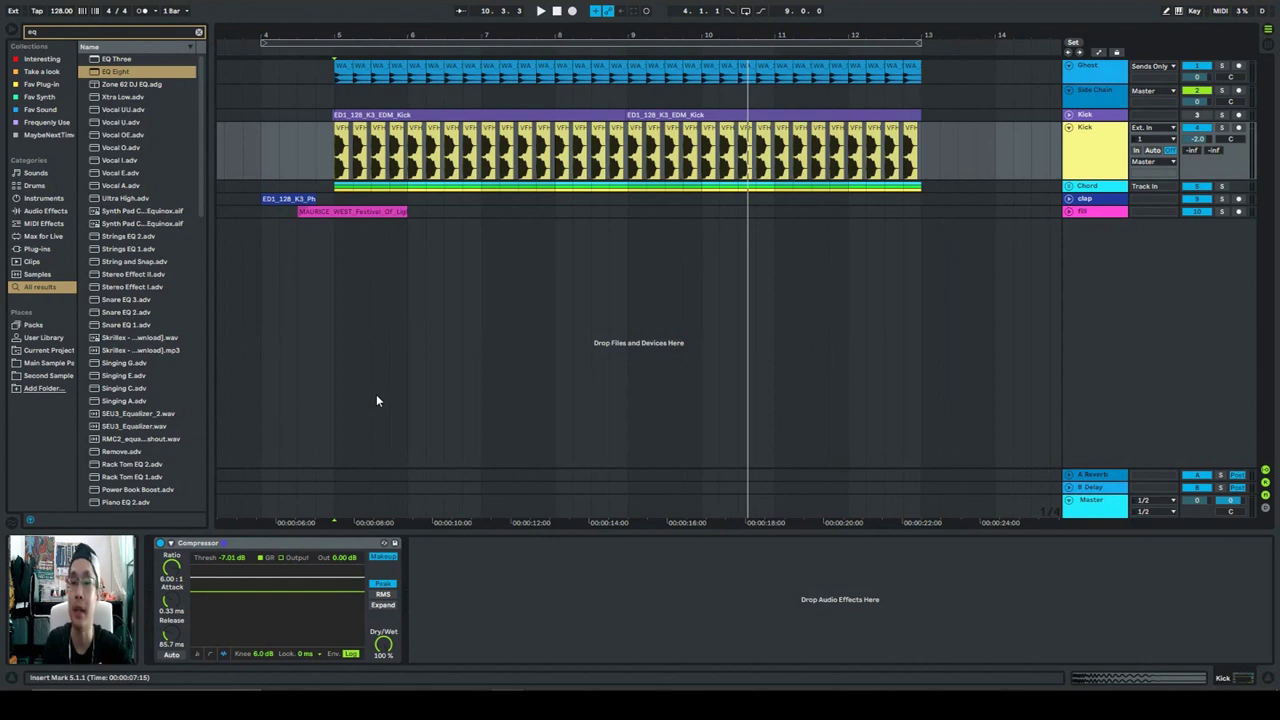
- Search the browser for "eq" and add EQ Eight after the Compressor on the Kick track
{"action": "type", "text": "eq"}
{"action": "key", "text": "Down"}
{"action": "key", "text": "Down"}
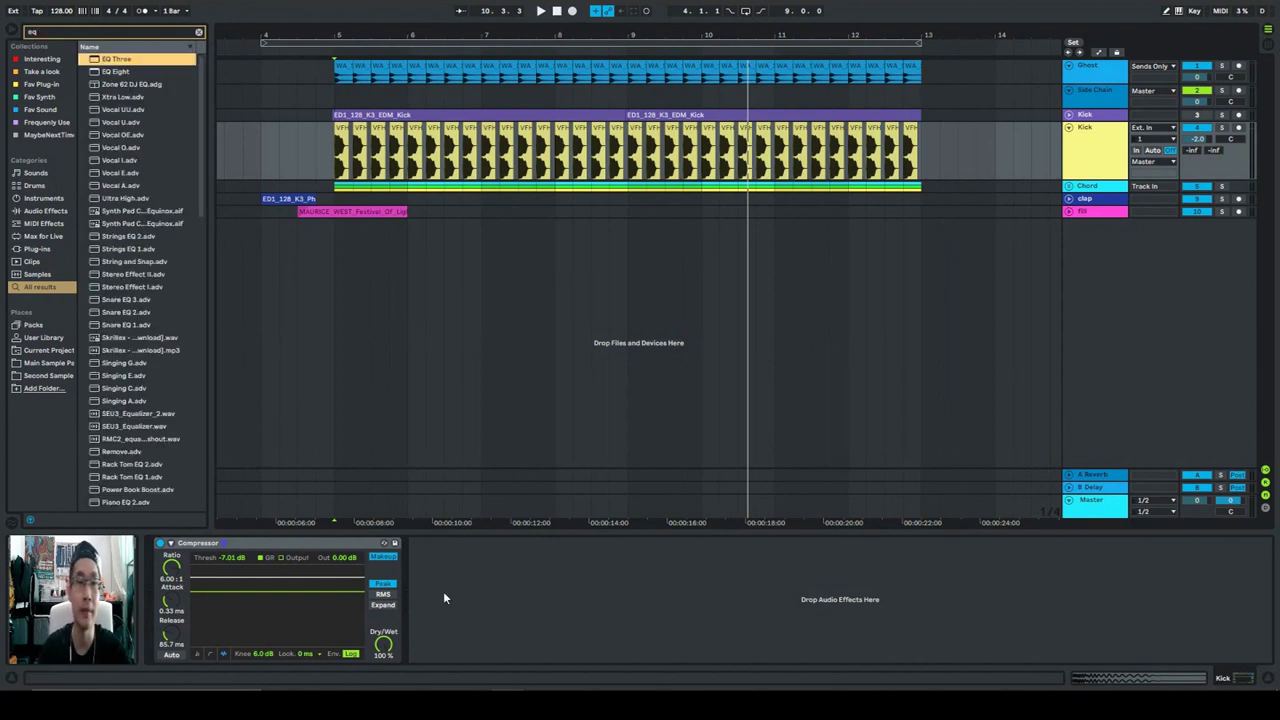
{"action": "key", "text": "Return"}
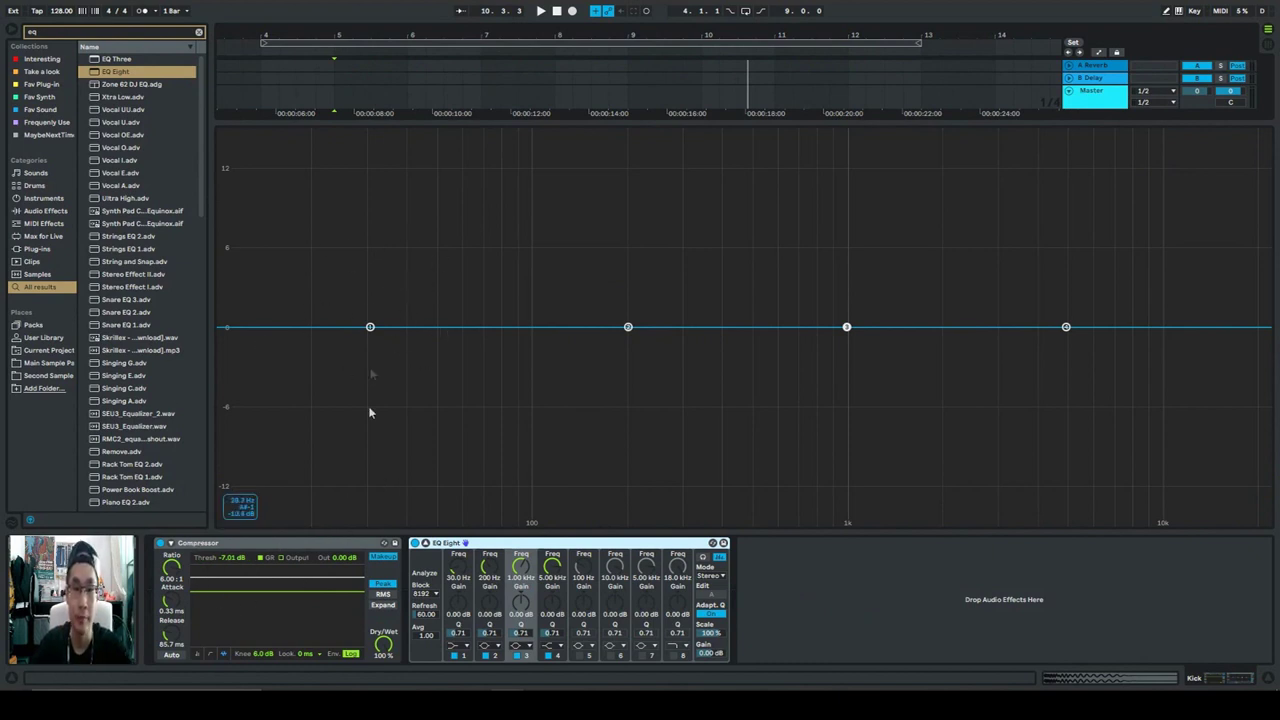
- Compare the kick's spectrum in EQ Eight during playback, changing the Compressor's threshold to -53.1 dB and then to 0 dB
{"action": "key", "text": "space"}
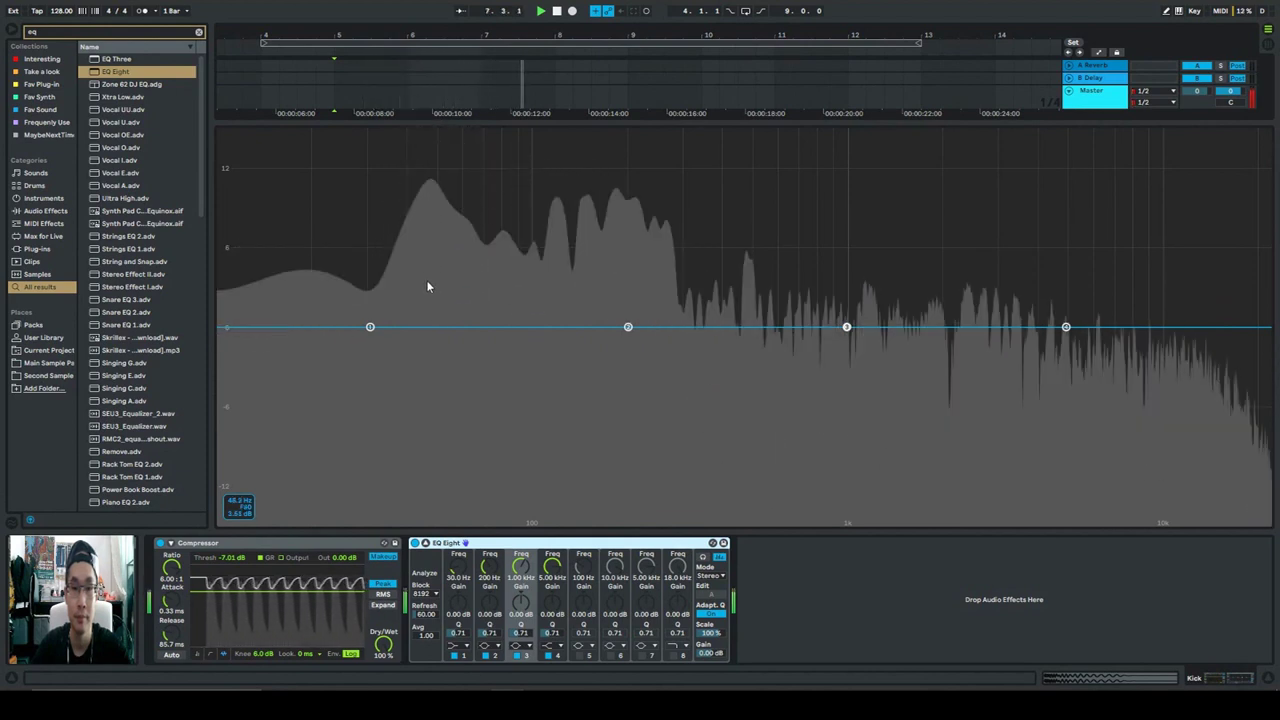
{"action": "key", "text": "space"}
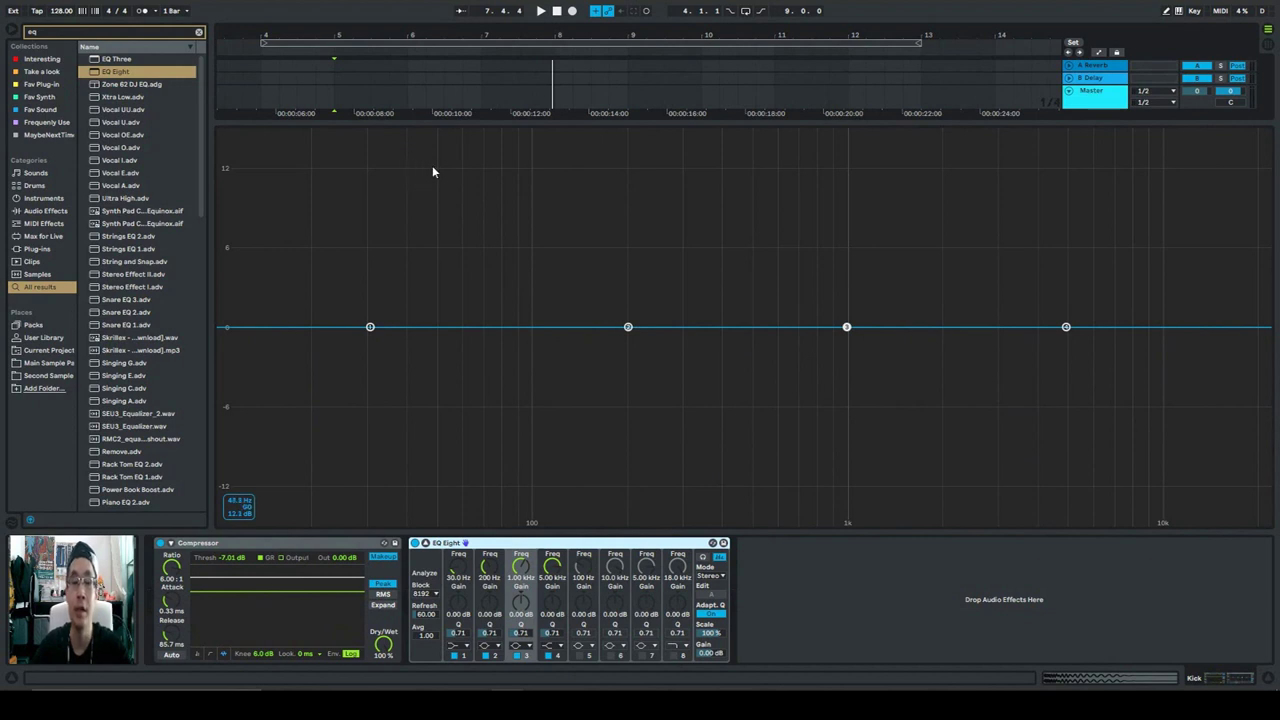
{"action": "left_click_drag", "start_coordinate": [257, 591], "coordinate": [257, 622]}
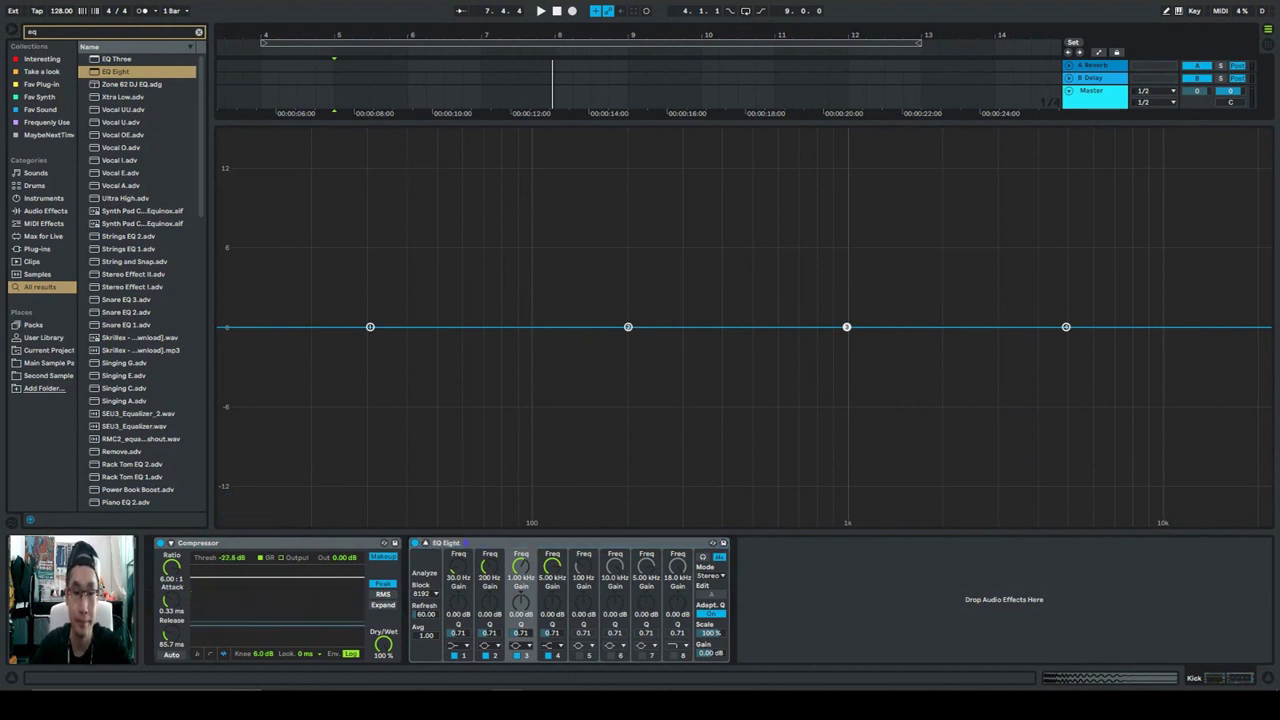
{"action": "key", "text": "space"}
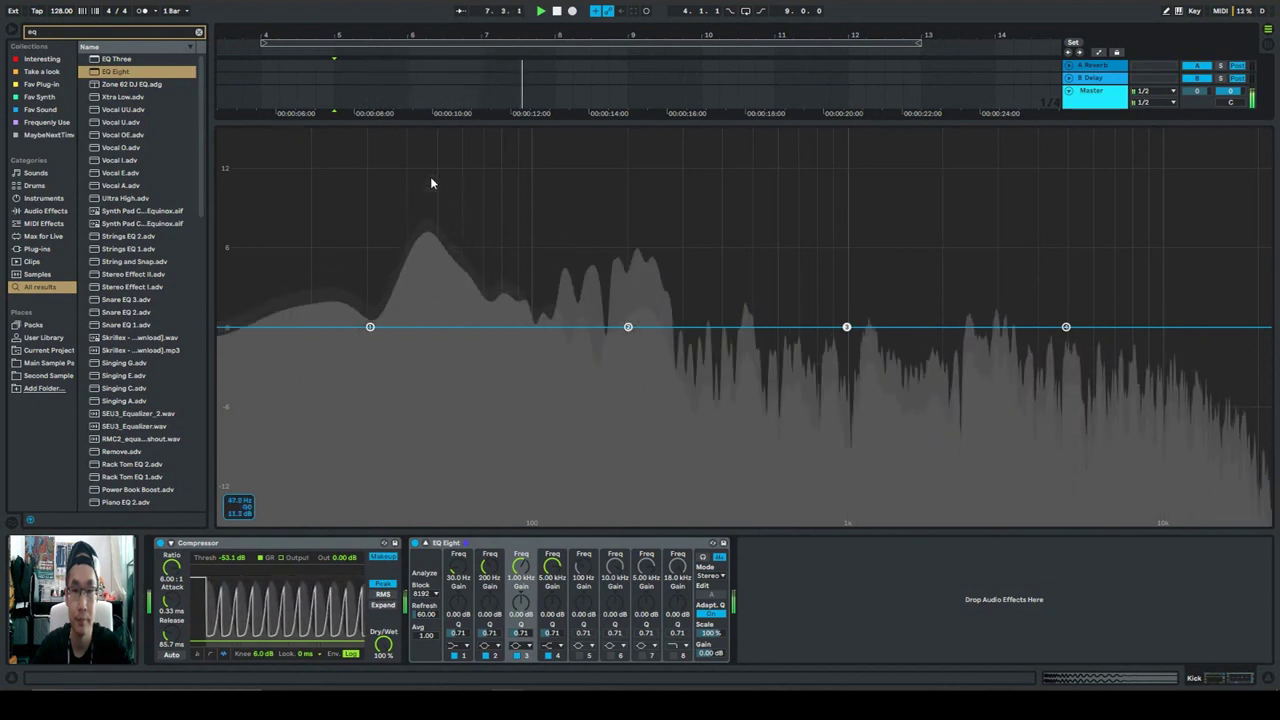
{"action": "key", "text": "space"}
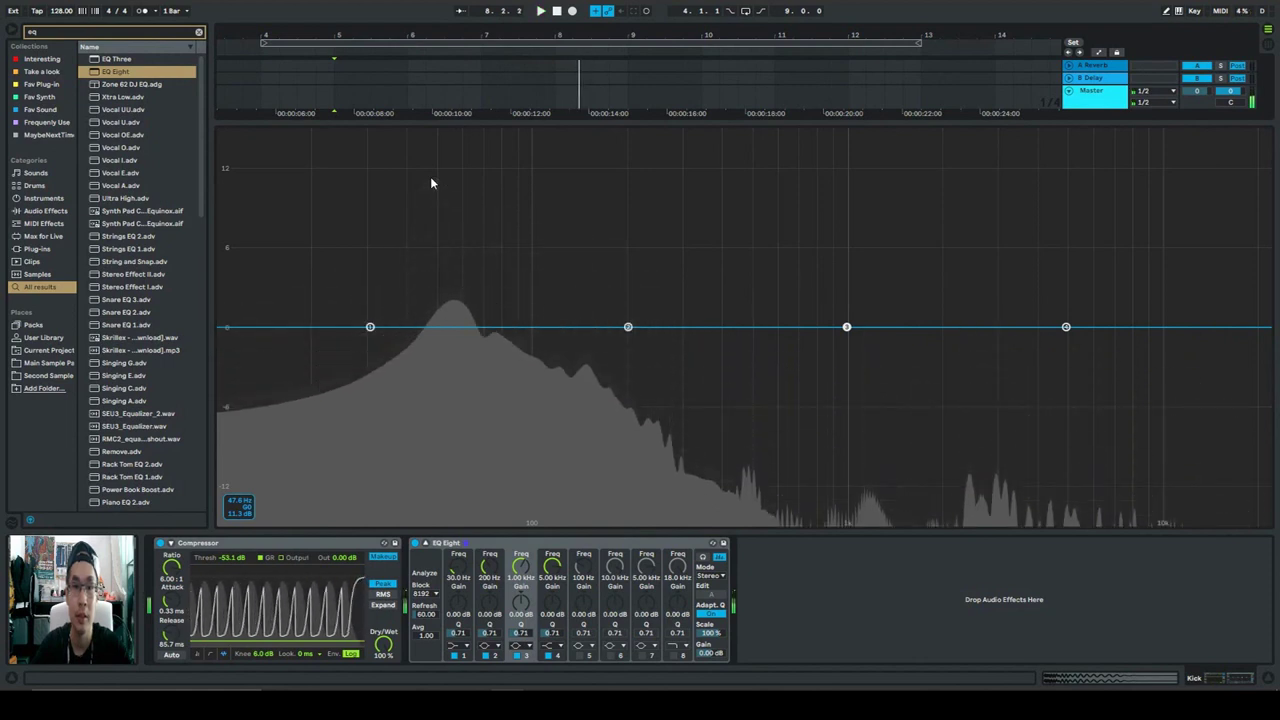
{"action": "left_click", "coordinate": [263, 578]}
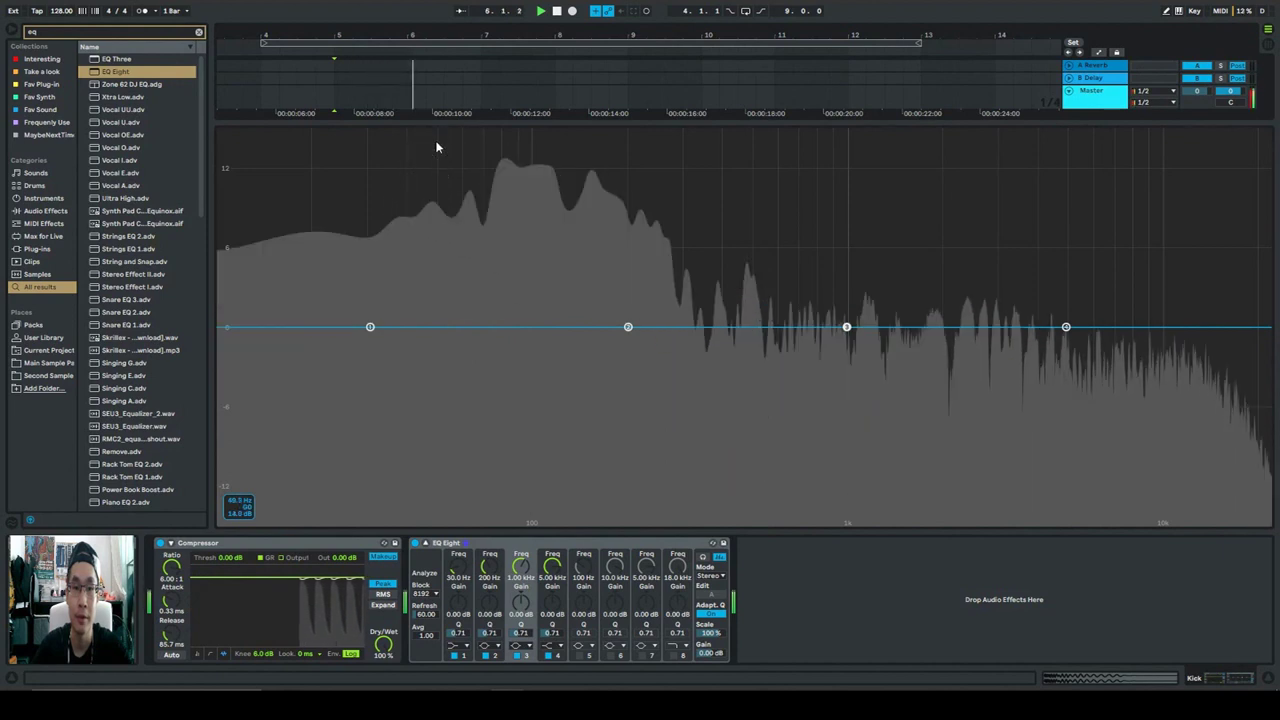
{"action": "key", "text": "space"}
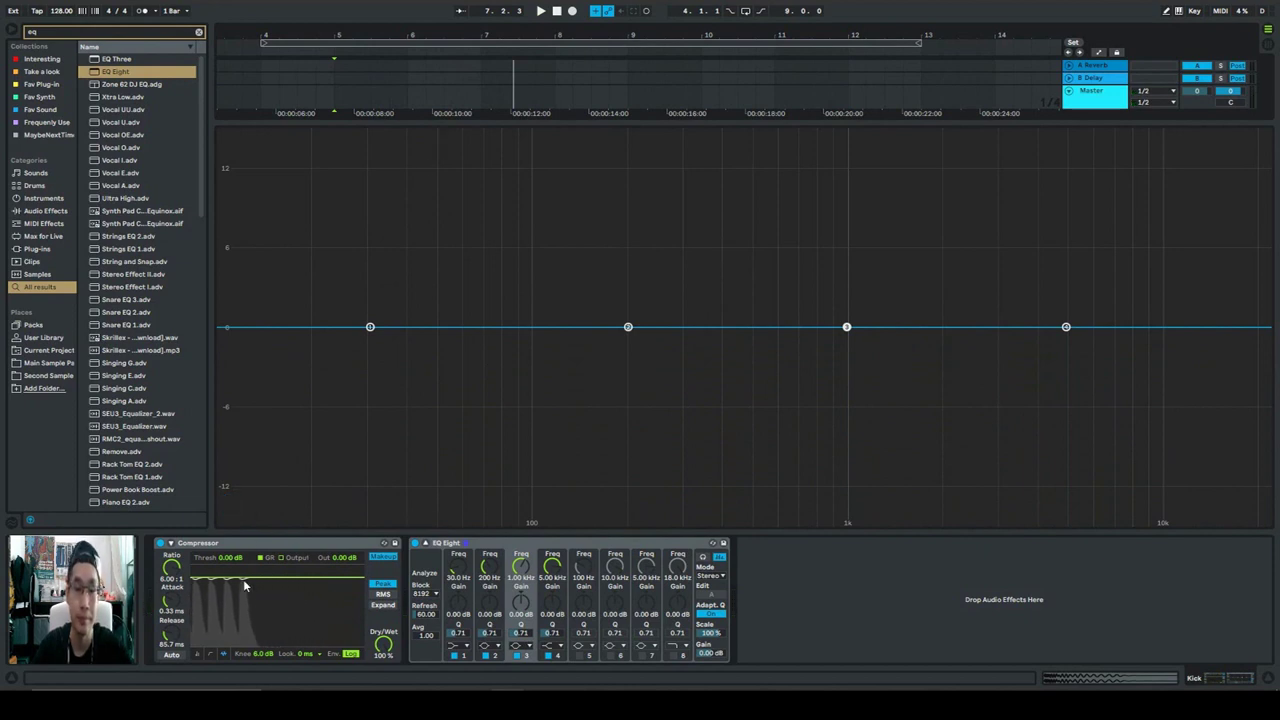
- Compare the kick's EQ Eight spectrum during playback with the Compressor's threshold at -46.4 dB and then at 0 dB
{"action": "left_click_drag", "start_coordinate": [245, 586], "coordinate": [245, 637]}
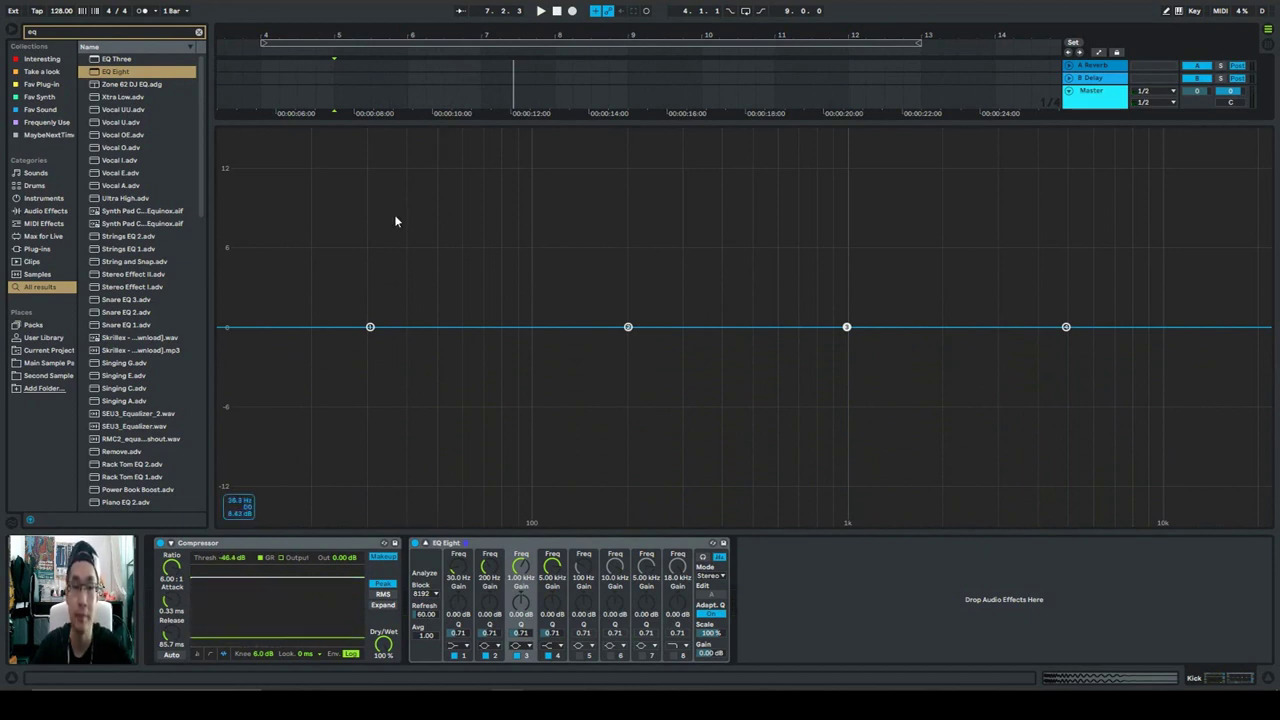
{"action": "key", "text": "space"}
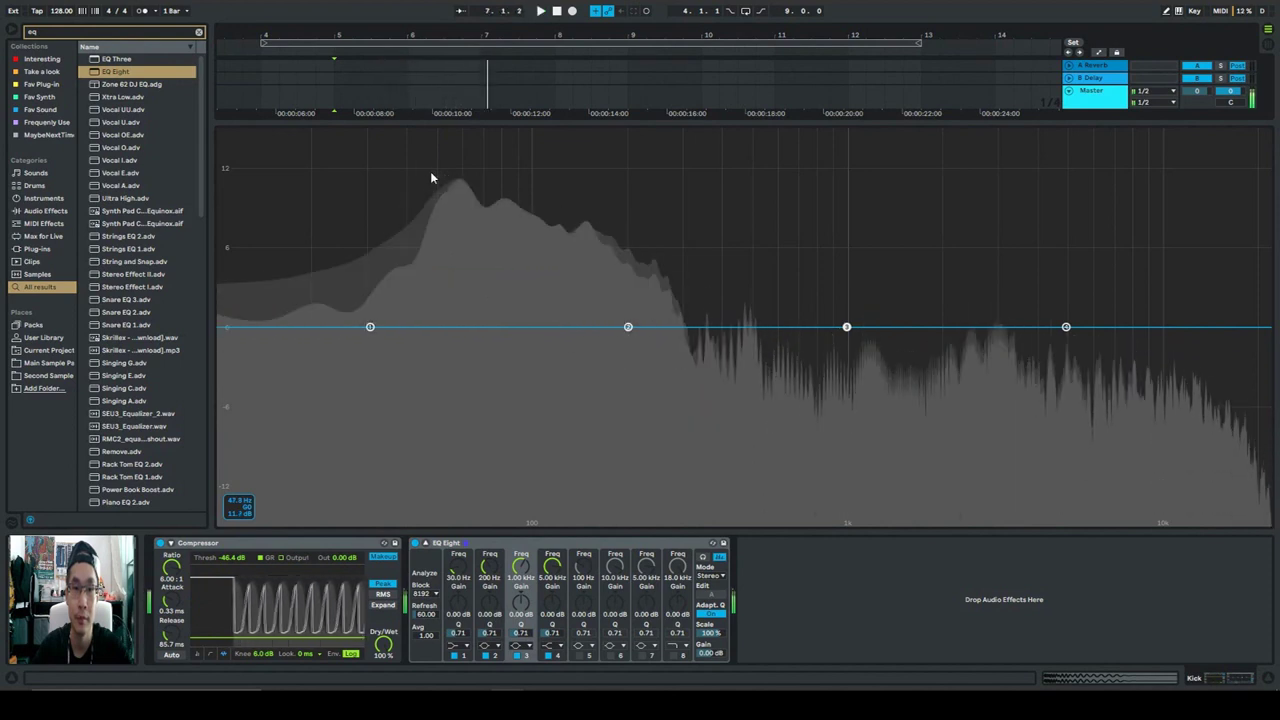
{"action": "key", "text": "space"}
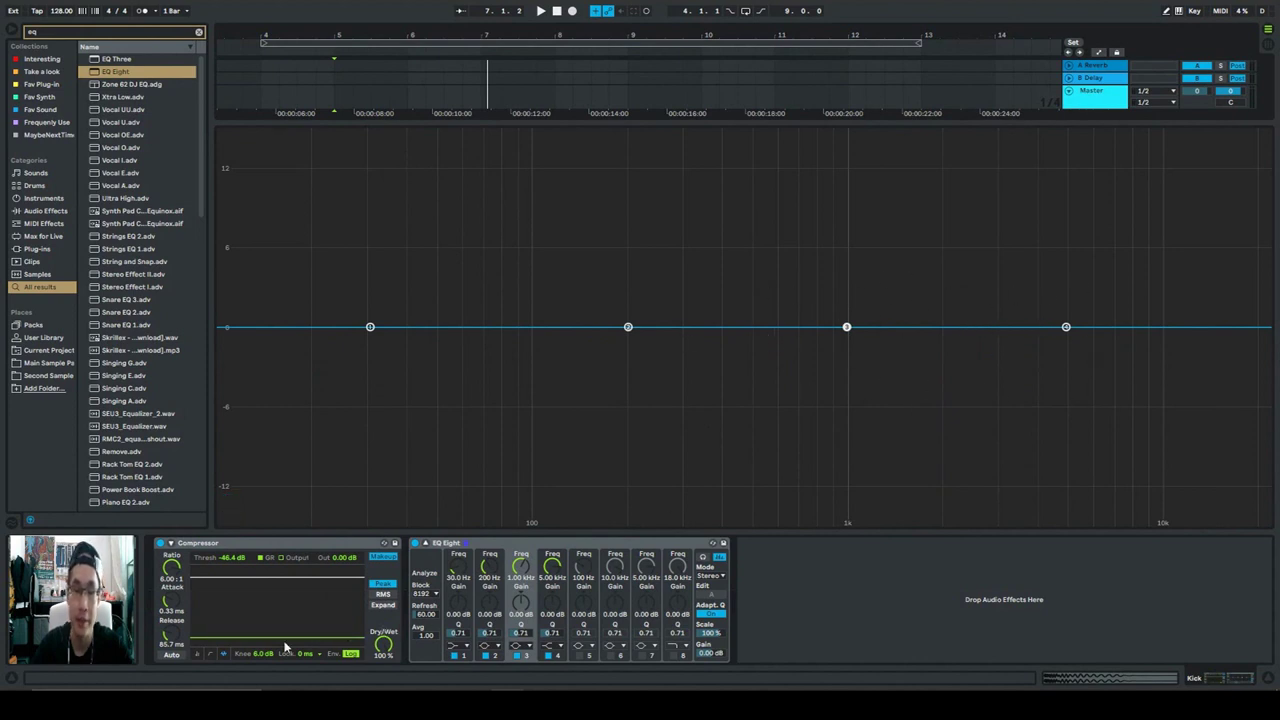
{"action": "key", "text": "space"}
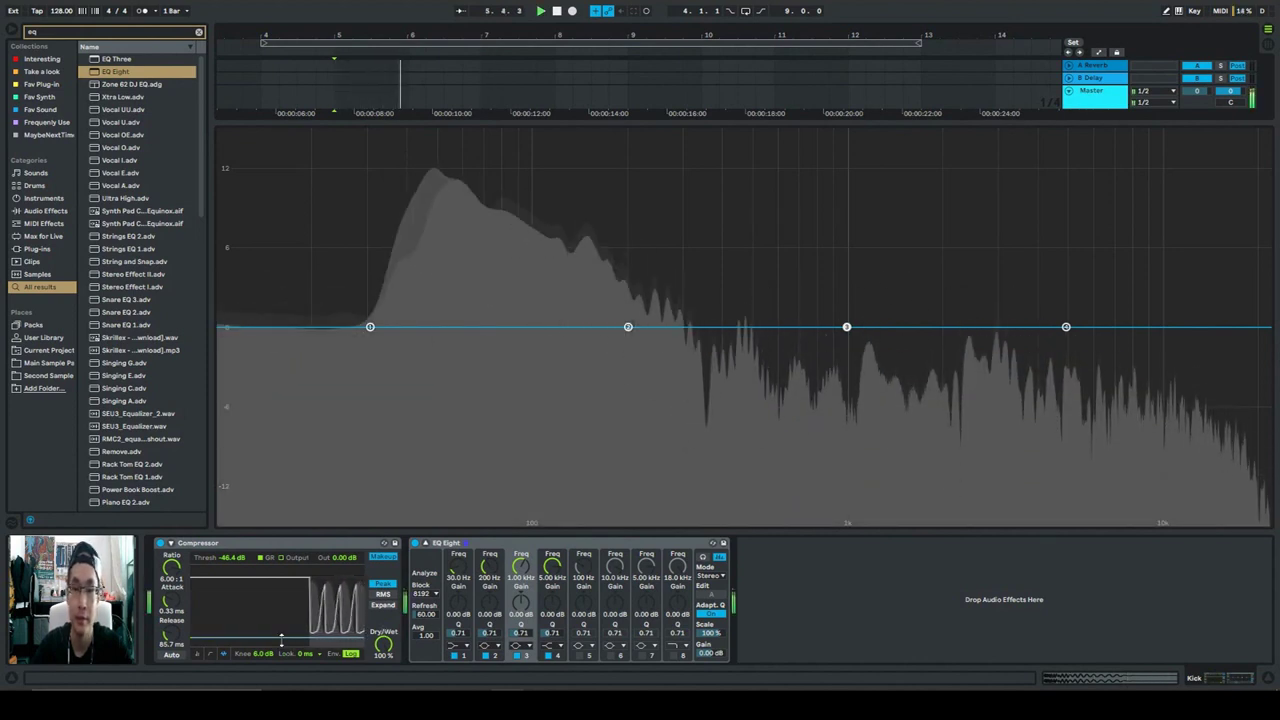
{"action": "left_click_drag", "start_coordinate": [281, 637], "coordinate": [281, 575]}
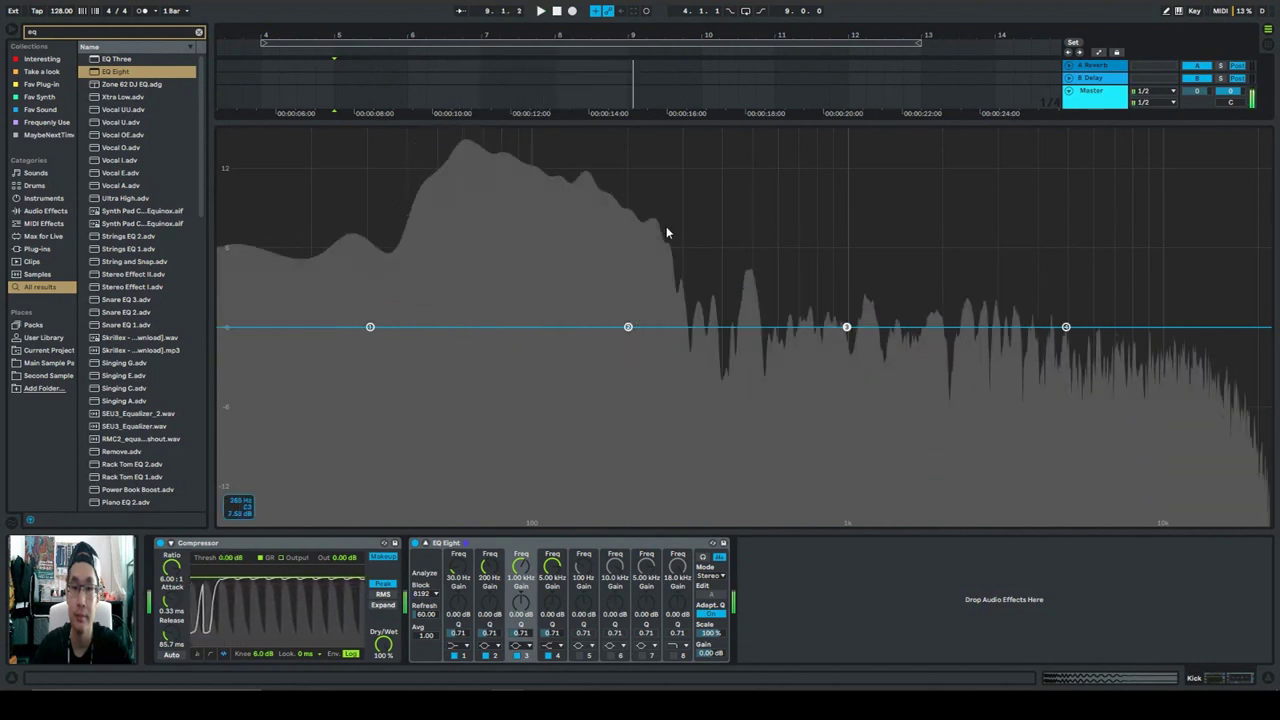
{"action": "key", "text": "space"}
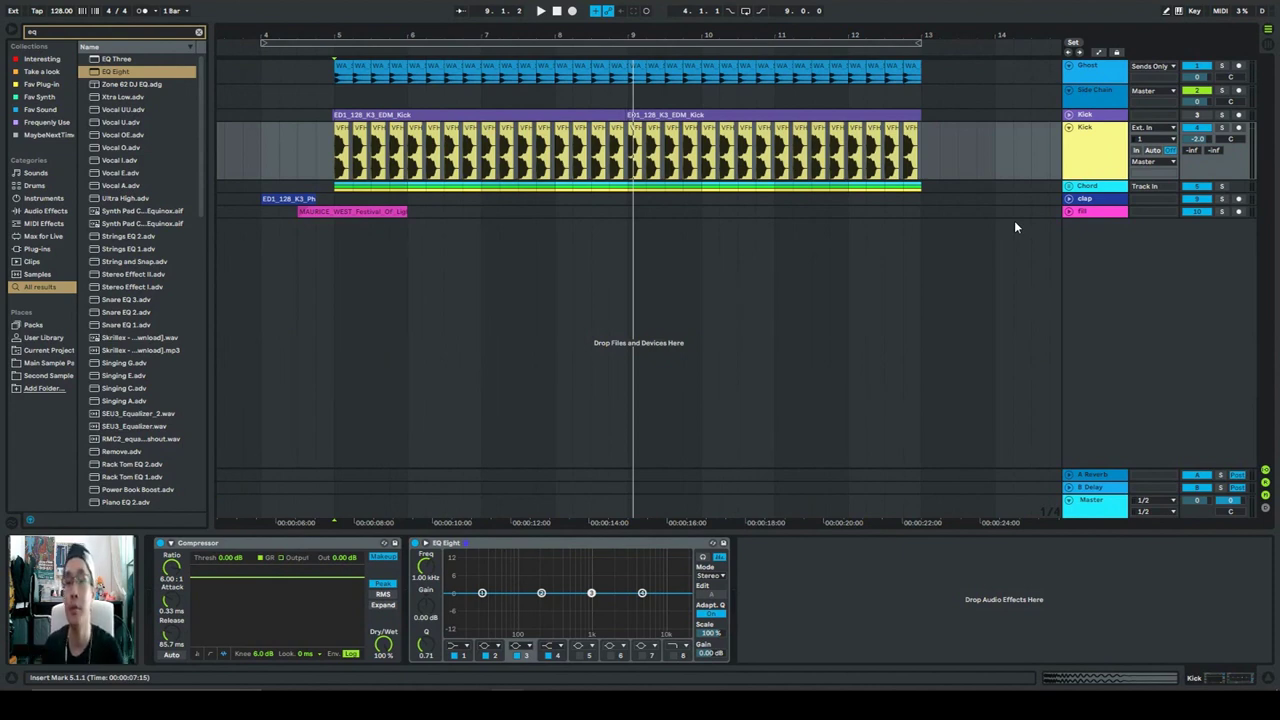
- Select the Chord group track, listen to it soloed, and unfold it to show its three chord tracks
{"action": "left_click", "coordinate": [1087, 190]}
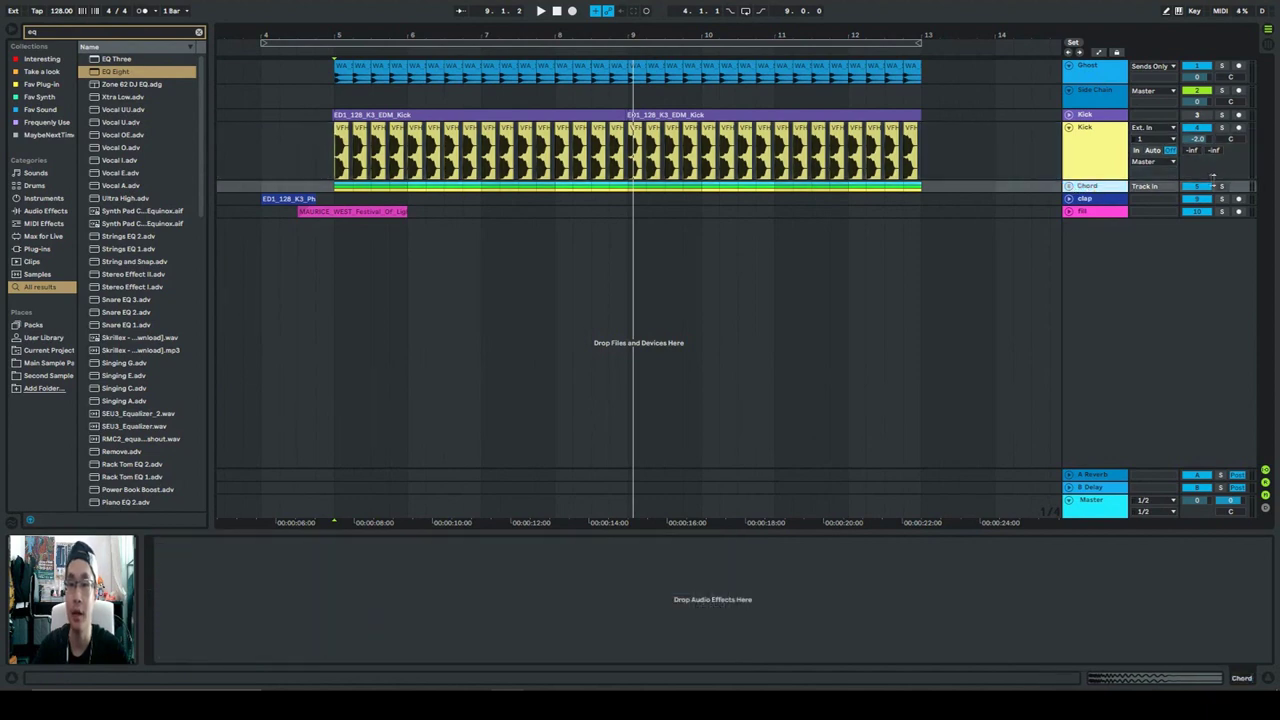
{"action": "key", "text": "space"}
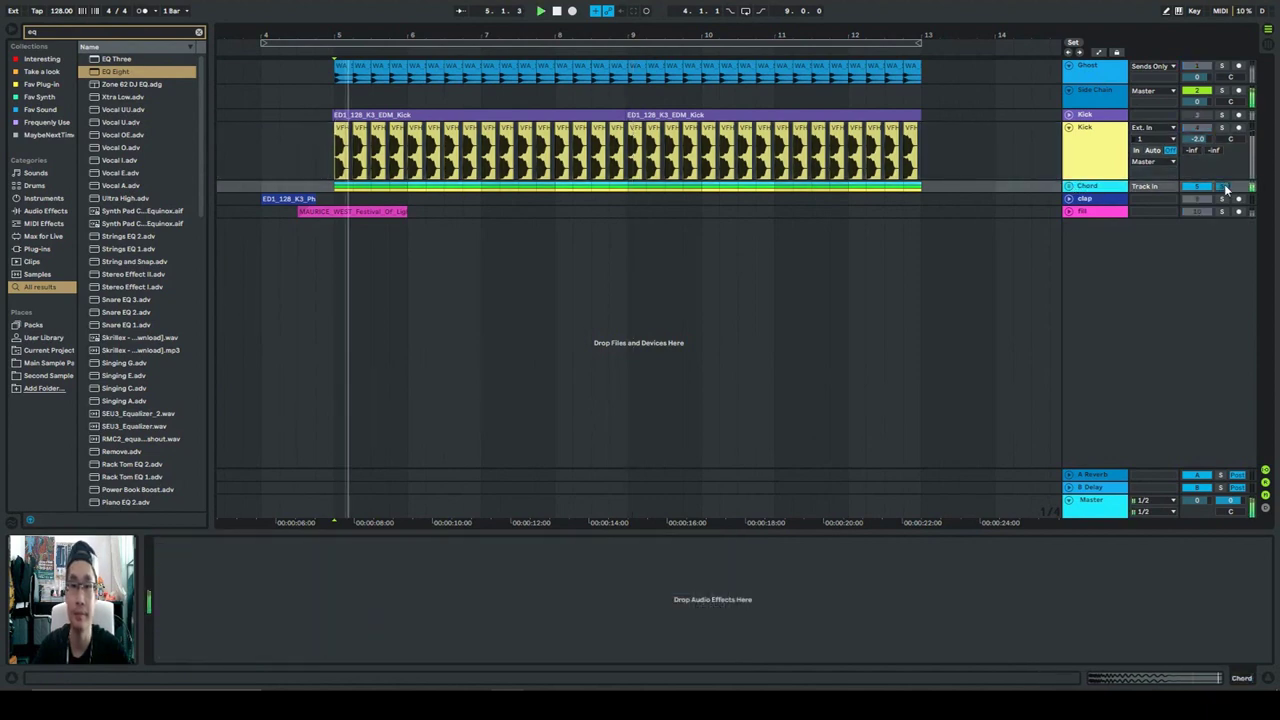
{"action": "left_click", "coordinate": [1070, 187]}
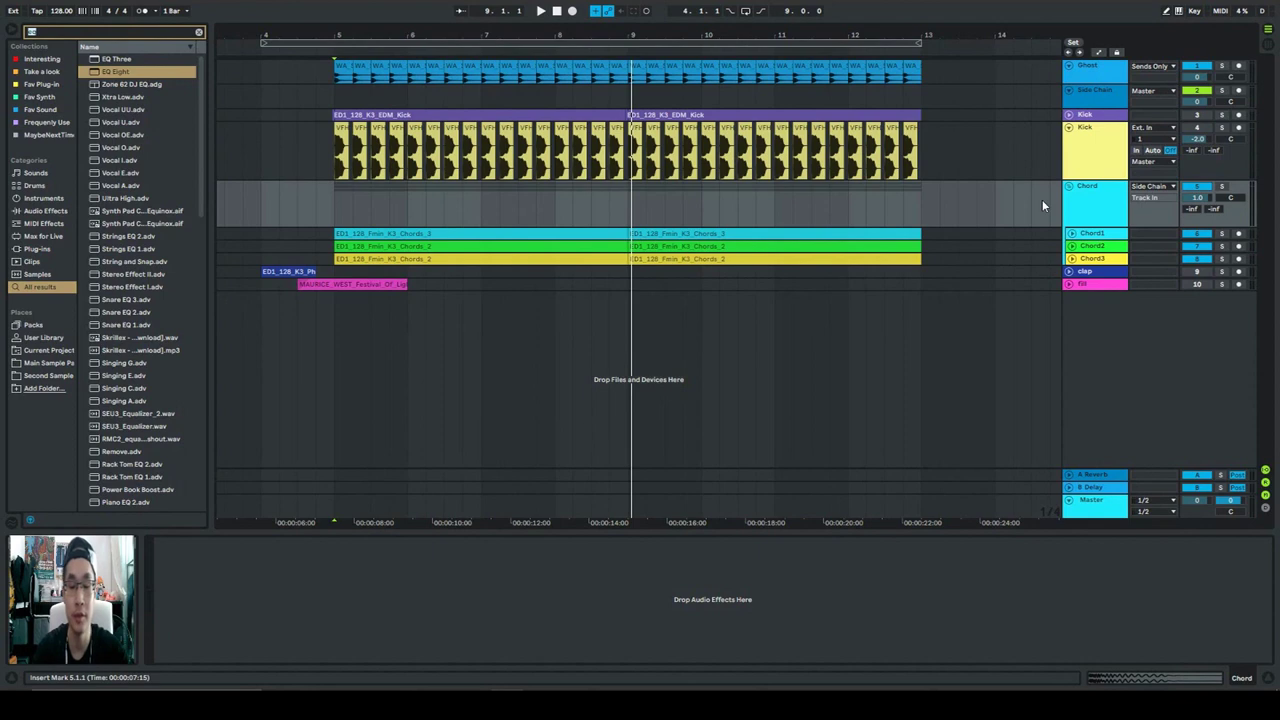
- Search the browser for "compre" and add a Compressor to the Chord group with ratio 4:1, attack 0.80 ms and threshold -10.3 dB
{"action": "type", "text": "compre"}
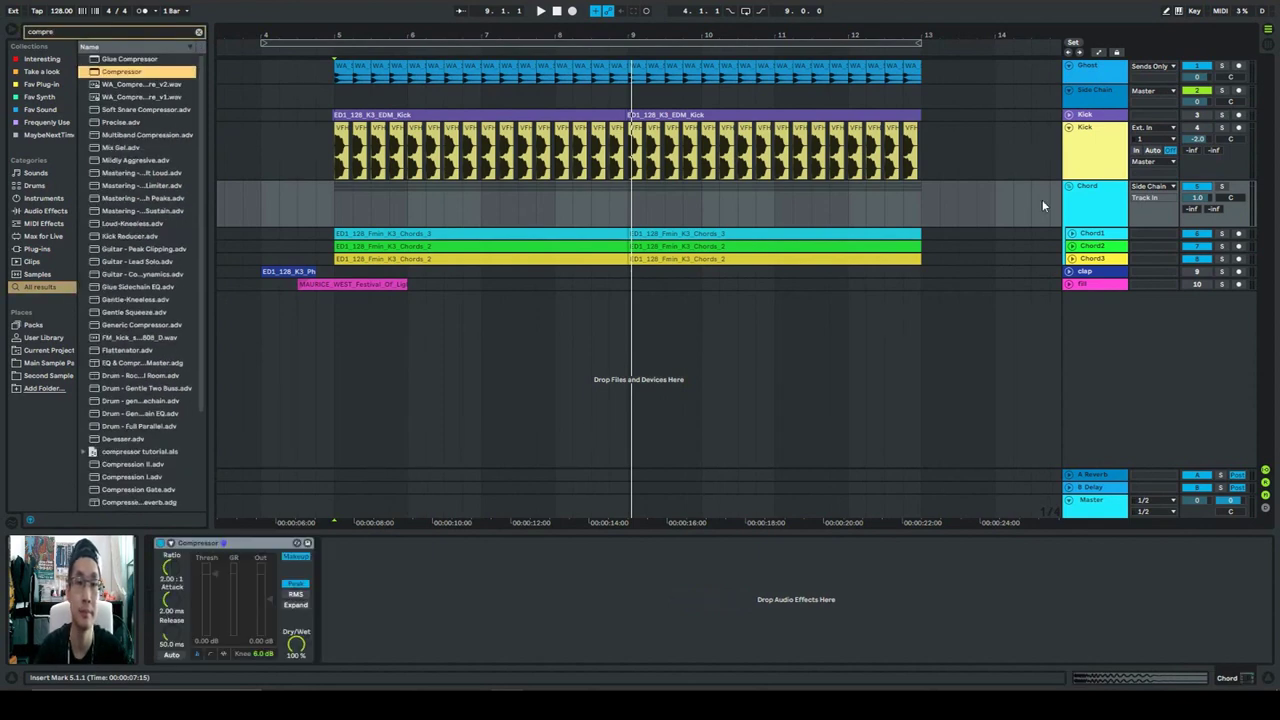
{"action": "key", "text": "space"}
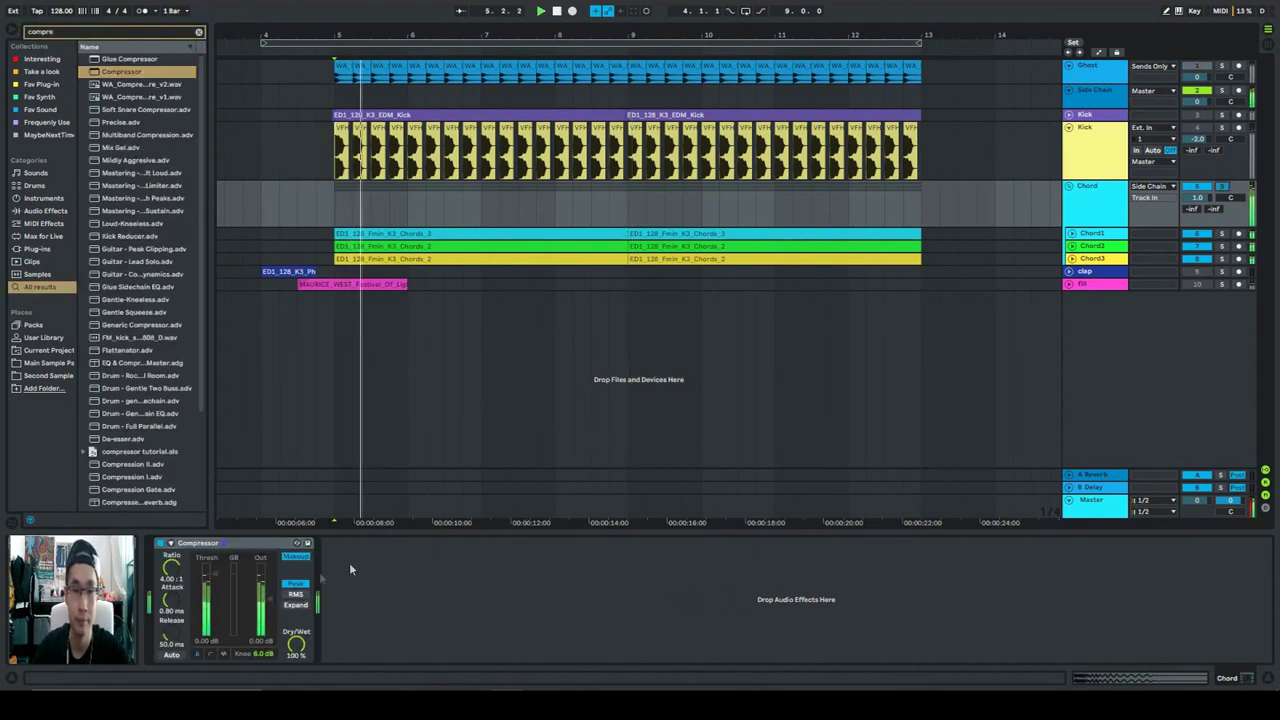
{"action": "left_click", "coordinate": [222, 653]}
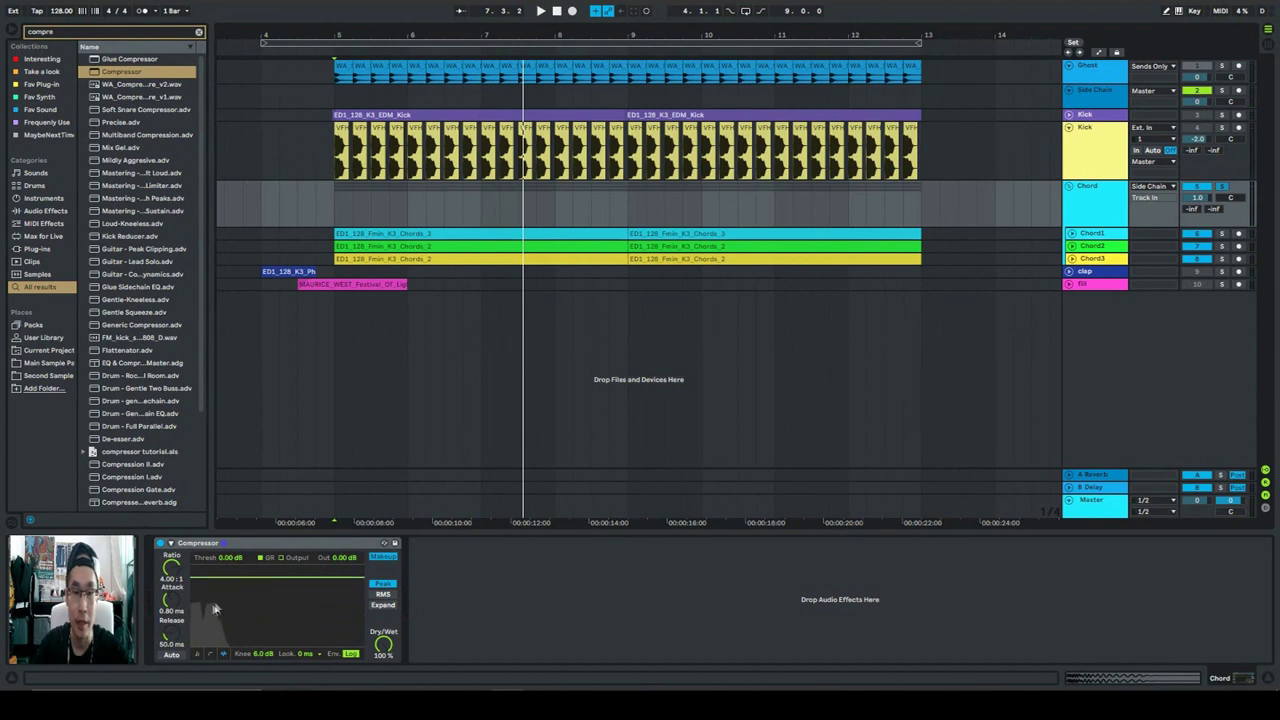
{"action": "key", "text": "space"}
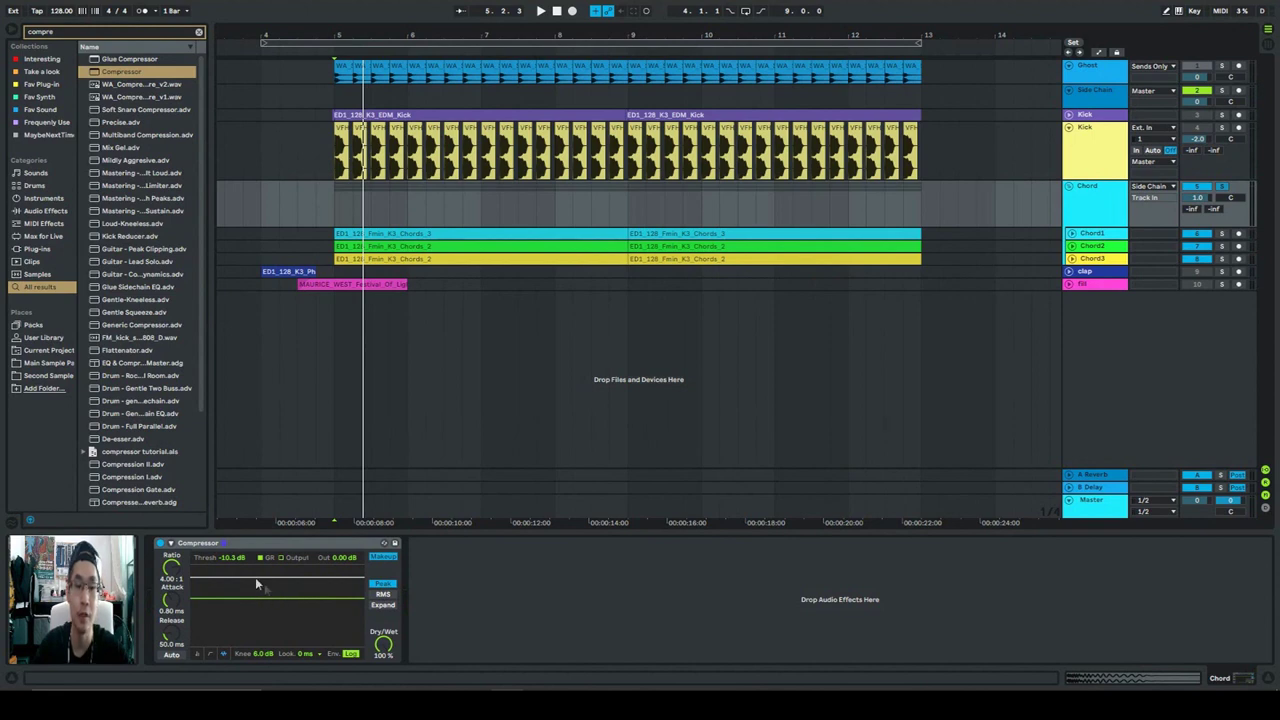
- Set the chord Compressor's attack to 0.96 ms, release to 92.1 ms and output to -6 dB, comparing it bypassed and enabled
{"action": "key", "text": "space"}
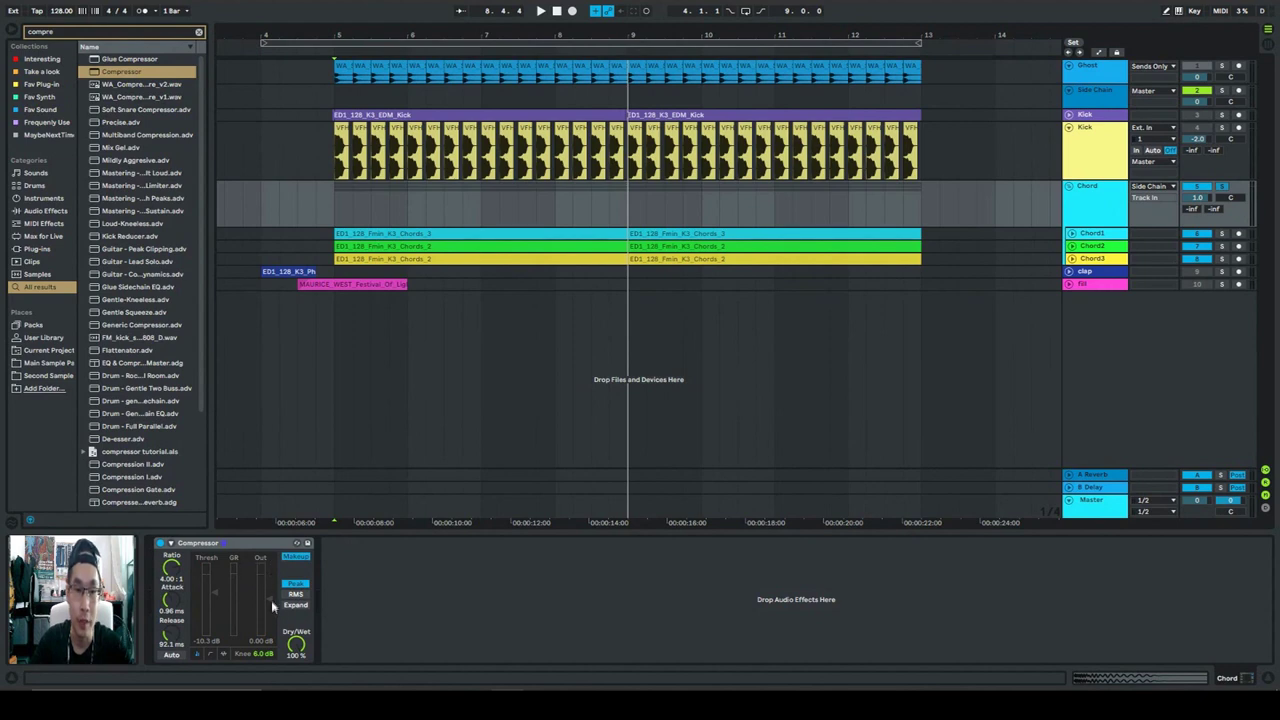
{"action": "key", "text": "space"}
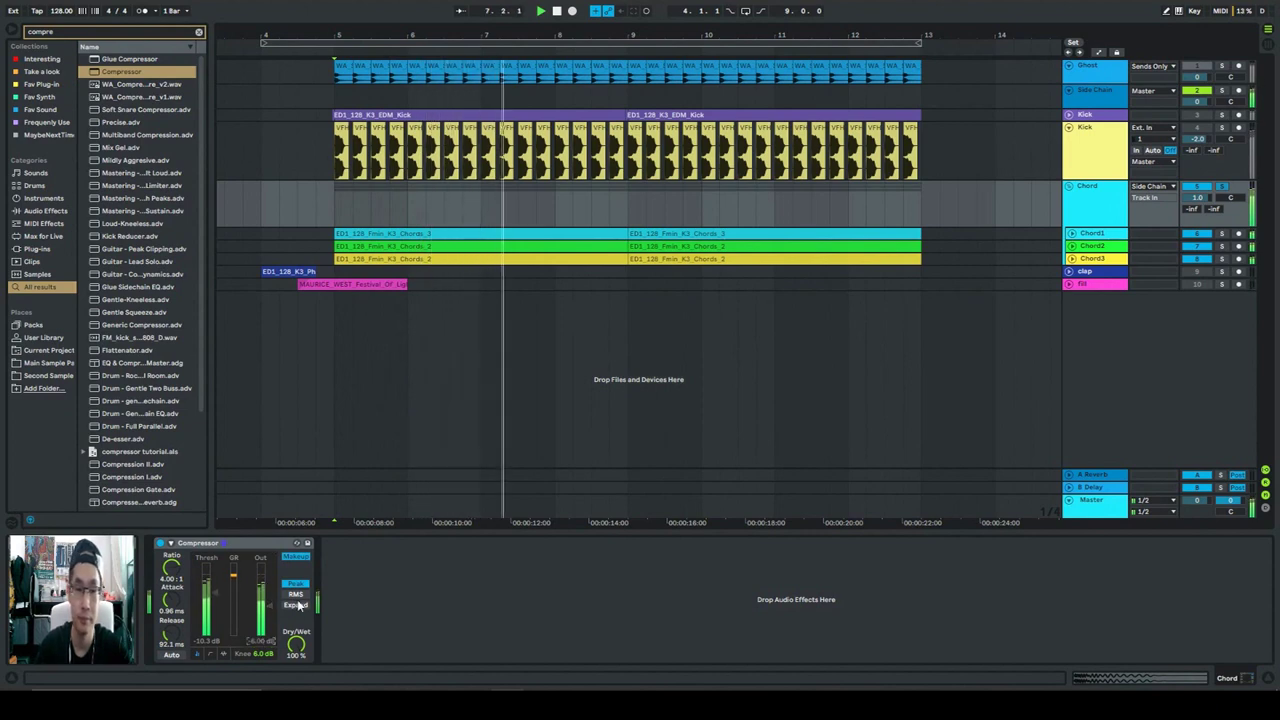
{"action": "left_click", "coordinate": [160, 543]}
{"action": "left_click", "coordinate": [161, 544]}
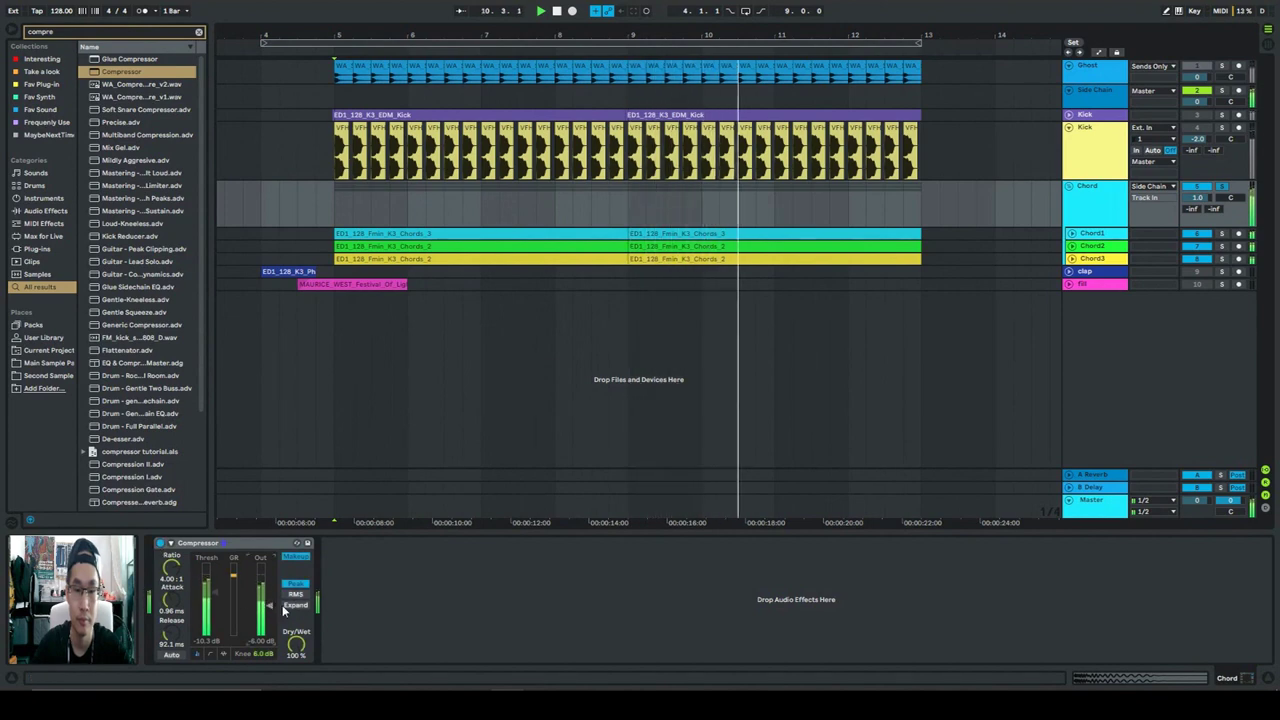
- Set the chord Compressor's output to -4 dB and compare the chords with it bypassed and enabled during playback
{"action": "left_click", "coordinate": [161, 544]}
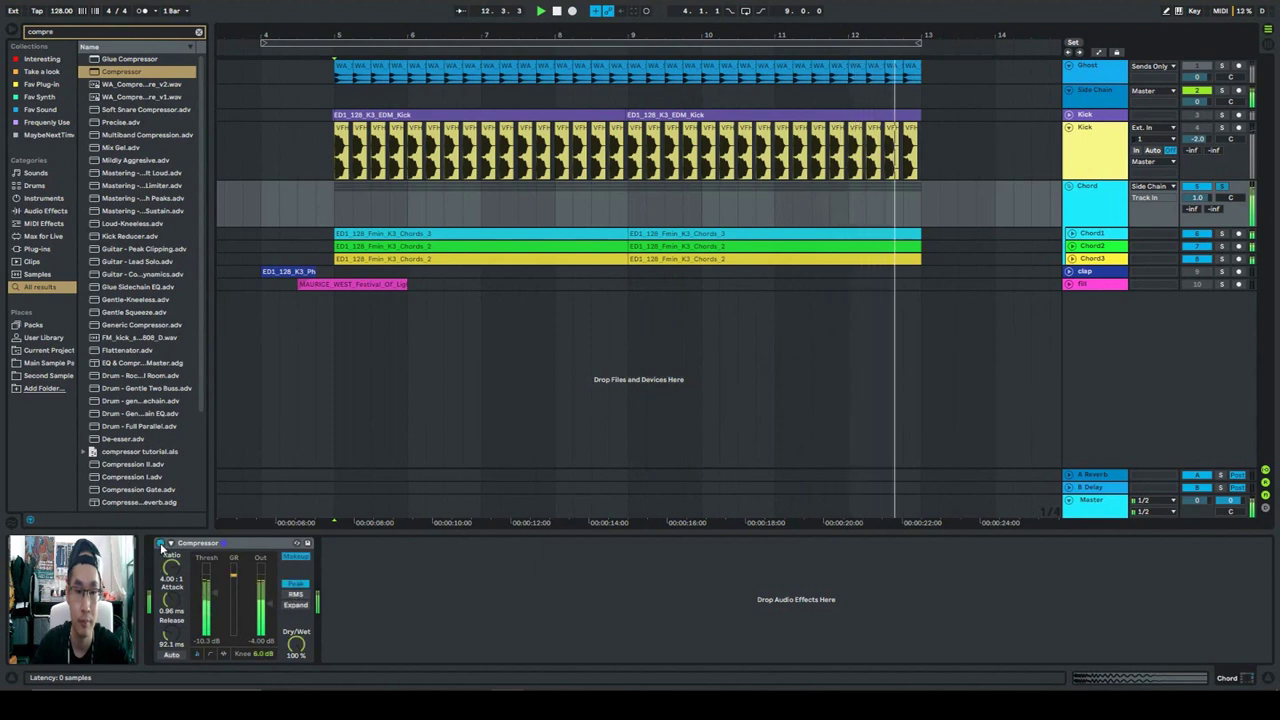
{"action": "key", "text": "space"}
{"action": "key", "text": "space"}
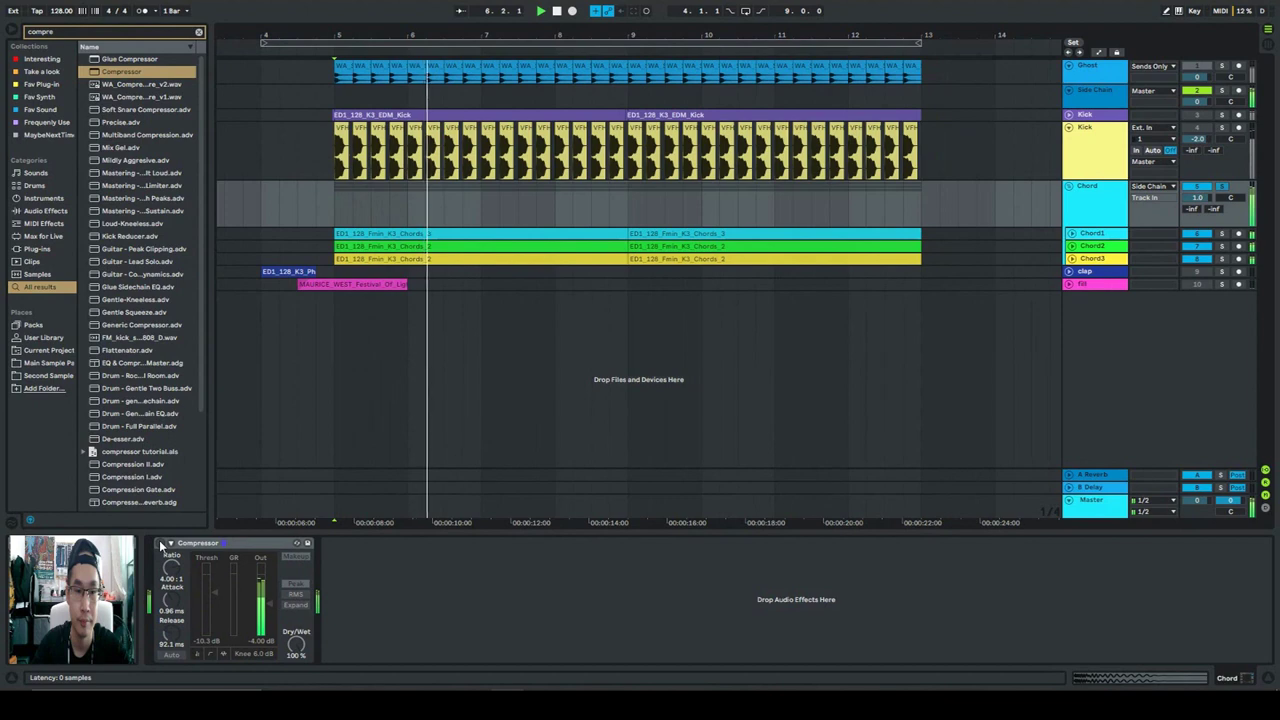
{"action": "left_click", "coordinate": [161, 544]}
{"action": "left_click", "coordinate": [161, 544]}
{"action": "left_click", "coordinate": [161, 544]}
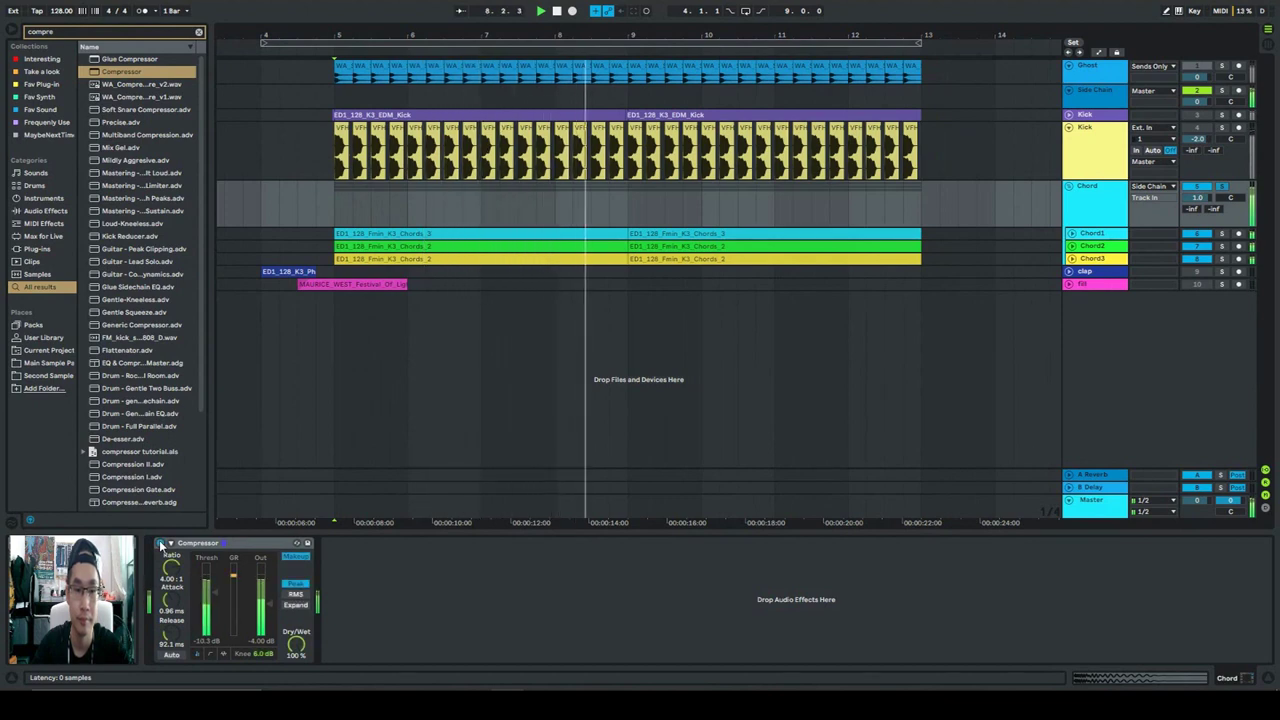
{"action": "key", "text": "space"}
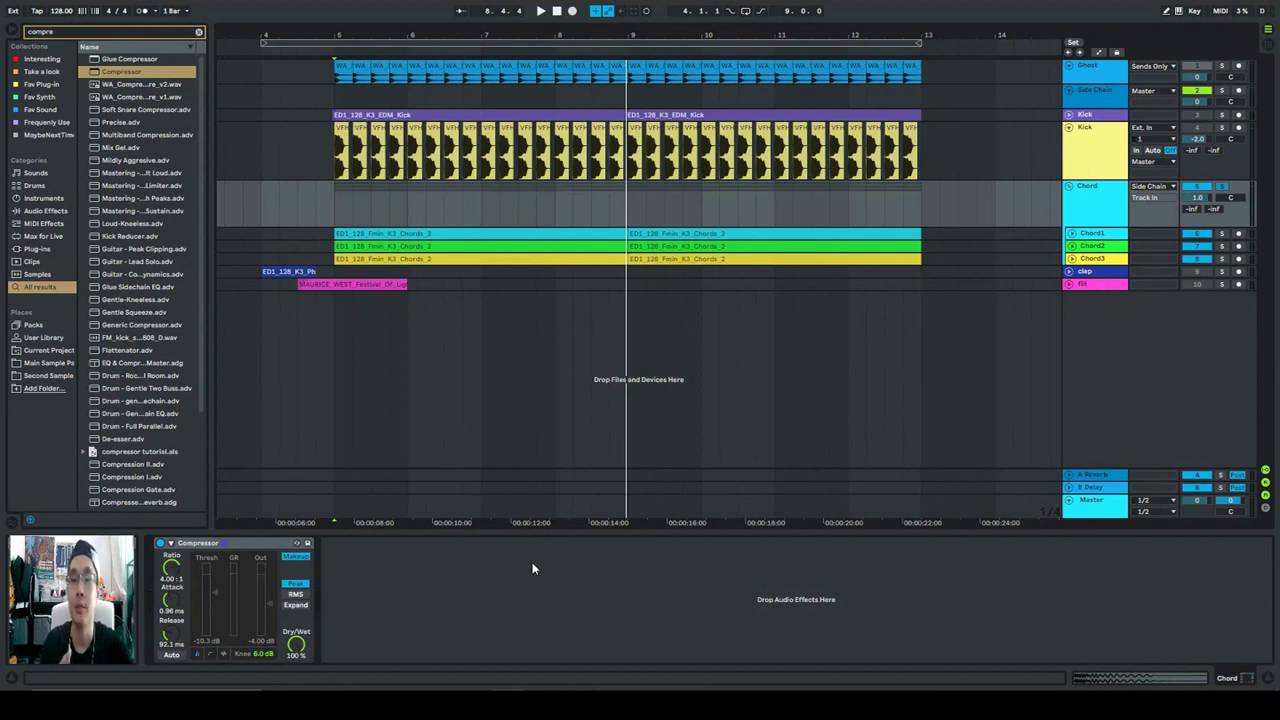
- Create a new MIDI track and add a Compressor followed by a Glue Compressor to it
{"action": "key", "text": "ctrl+shift+t"}
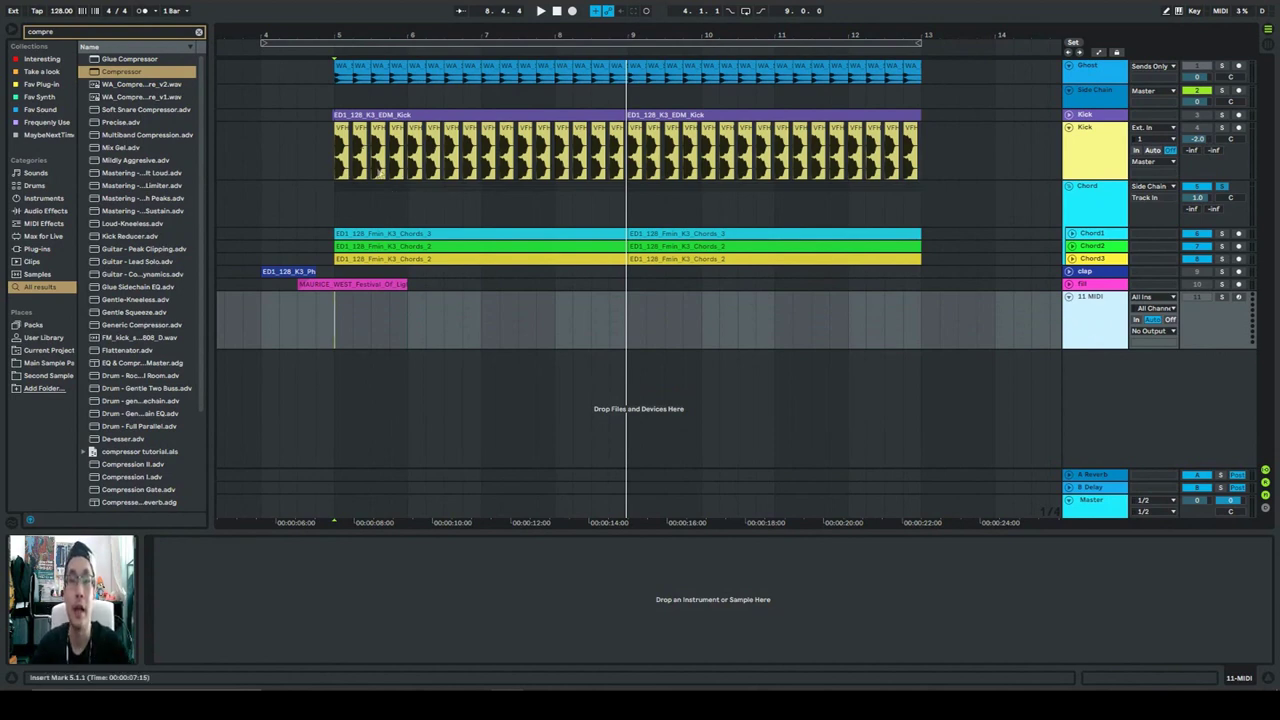
{"action": "left_click_drag", "start_coordinate": [233, 308], "coordinate": [347, 577]}
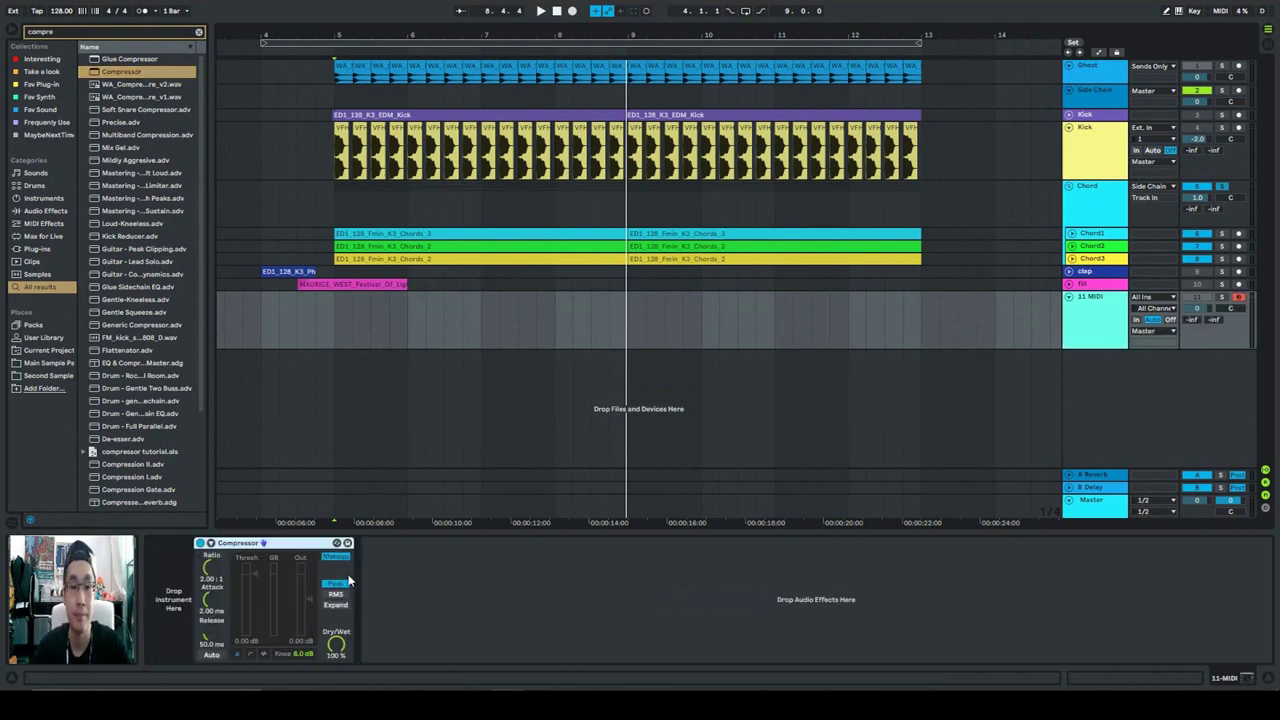
{"action": "mouse_move", "coordinate": [112, 61]}
{"action": "left_mouse_down"}
{"action": "mouse_move", "coordinate": [231, 267]}
{"action": "mouse_move", "coordinate": [507, 600]}
{"action": "left_mouse_up"}
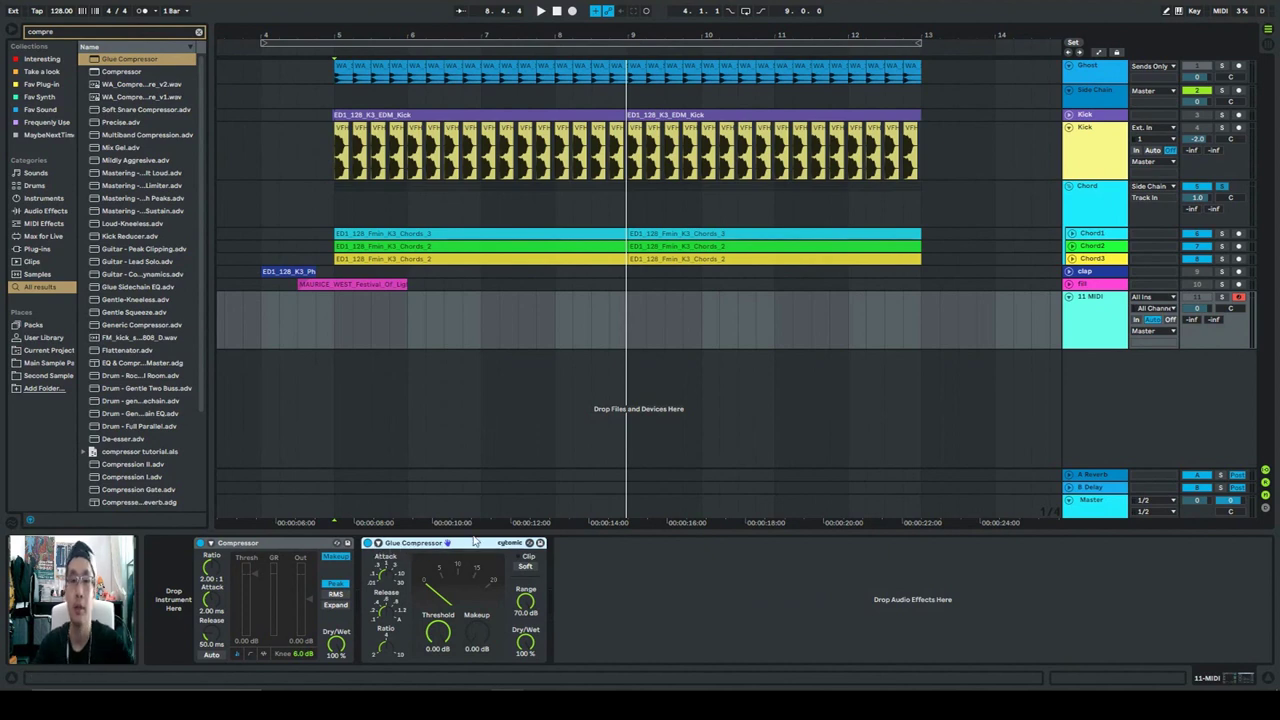
- Look at the new Compressor's activity view, return to its collapsed view and set its threshold to -4.27 dB
{"action": "left_click", "coordinate": [252, 550]}
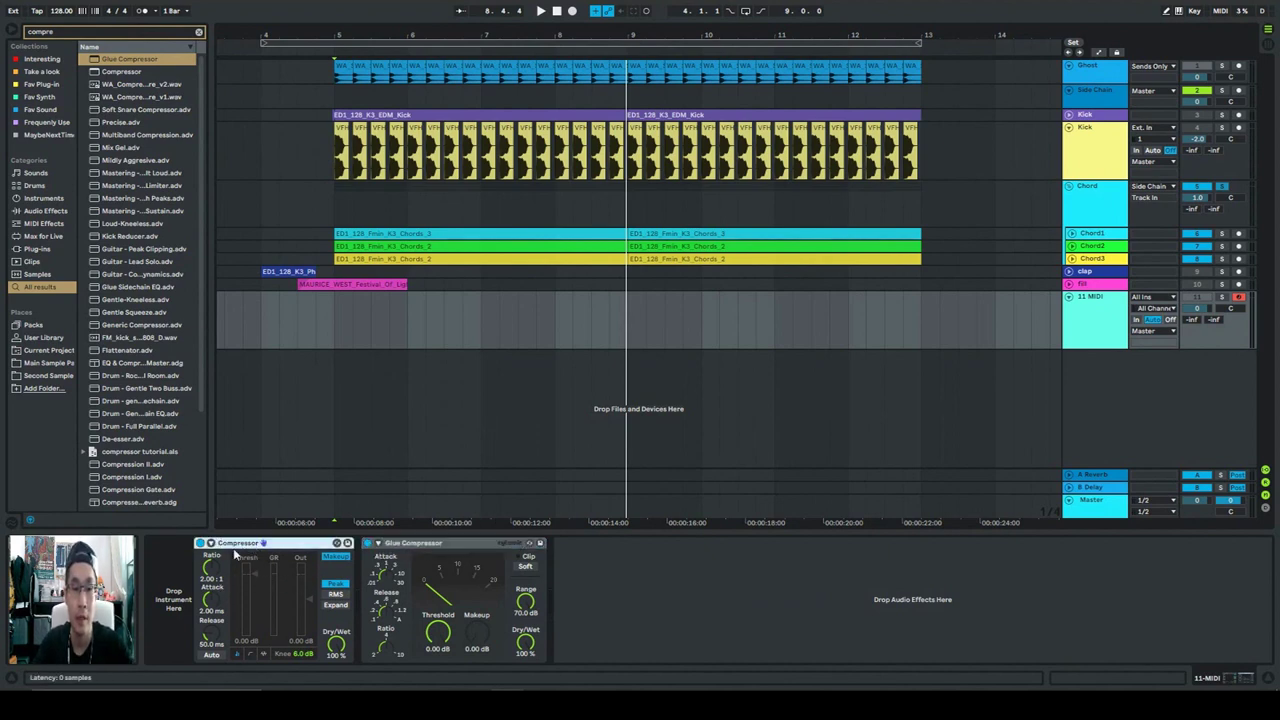
{"action": "left_click", "coordinate": [264, 654]}
{"action": "left_click", "coordinate": [237, 655]}
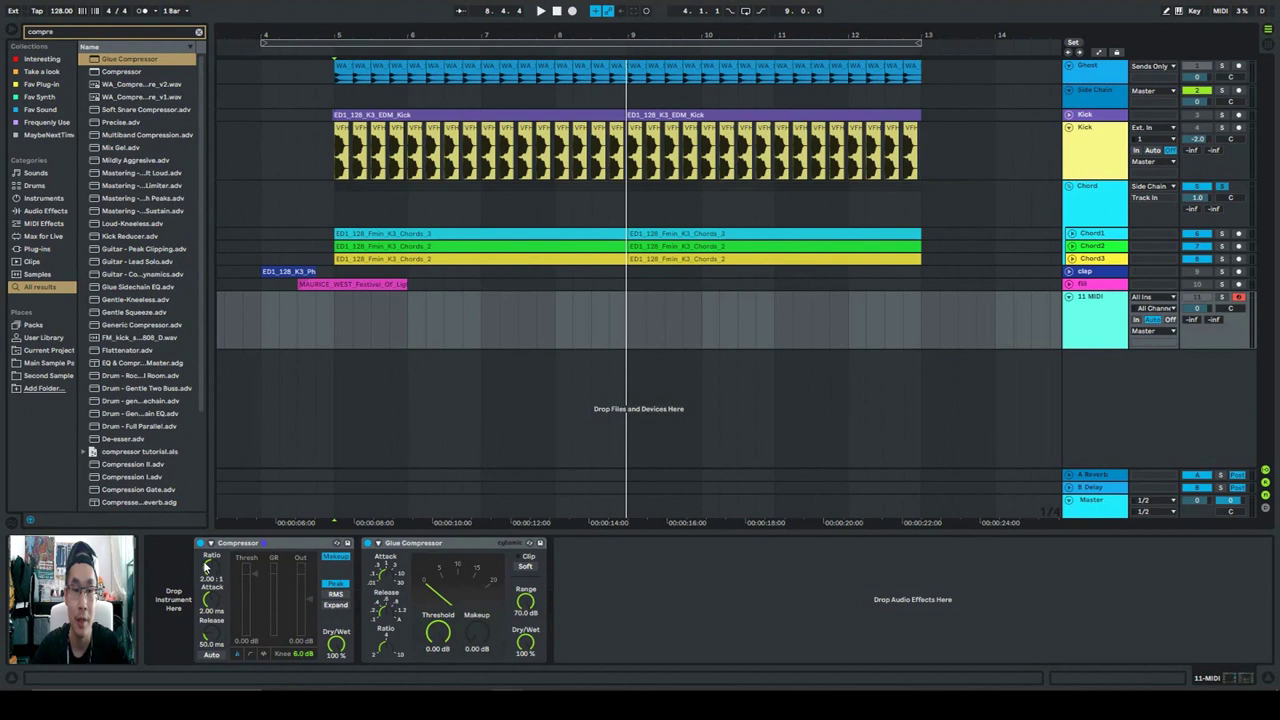
{"action": "left_click_drag", "start_coordinate": [437, 630], "coordinate": [477, 645]}
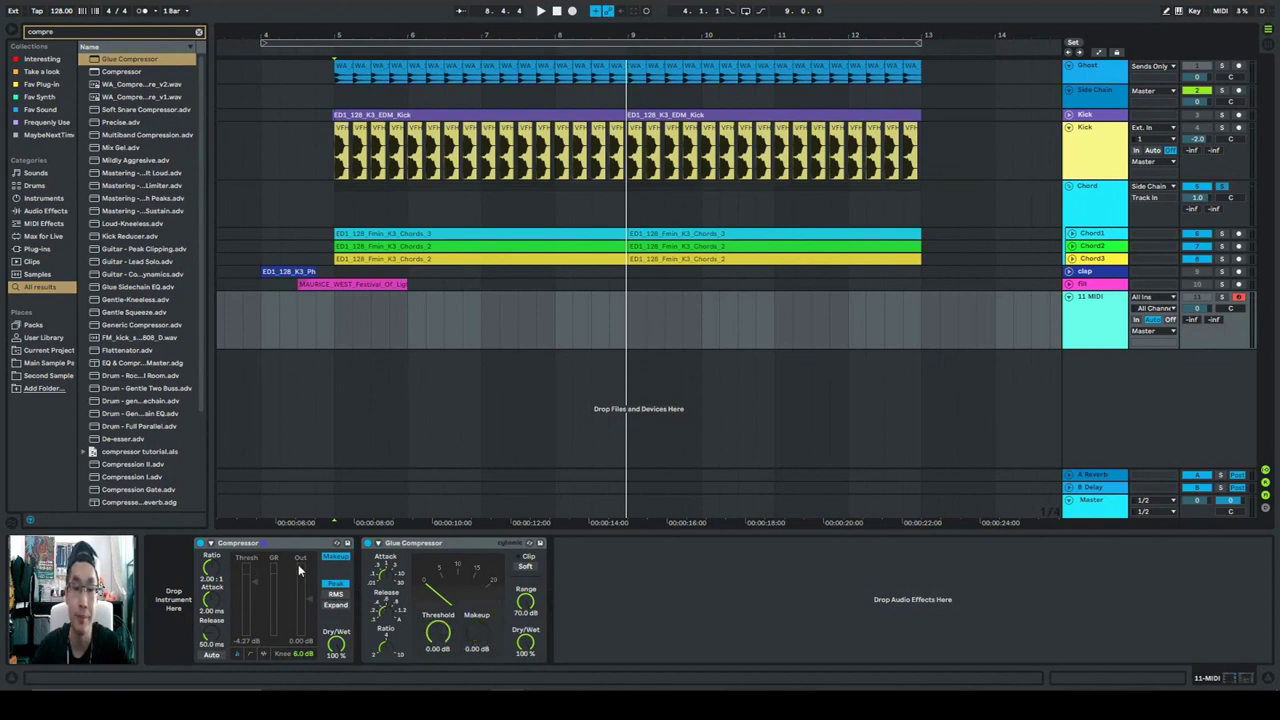
- Search the browser for "api", add API-2500 Stereo after the Glue Compressor, and move its plug-in window clear of the browser
{"action": "left_click", "coordinate": [591, 613]}
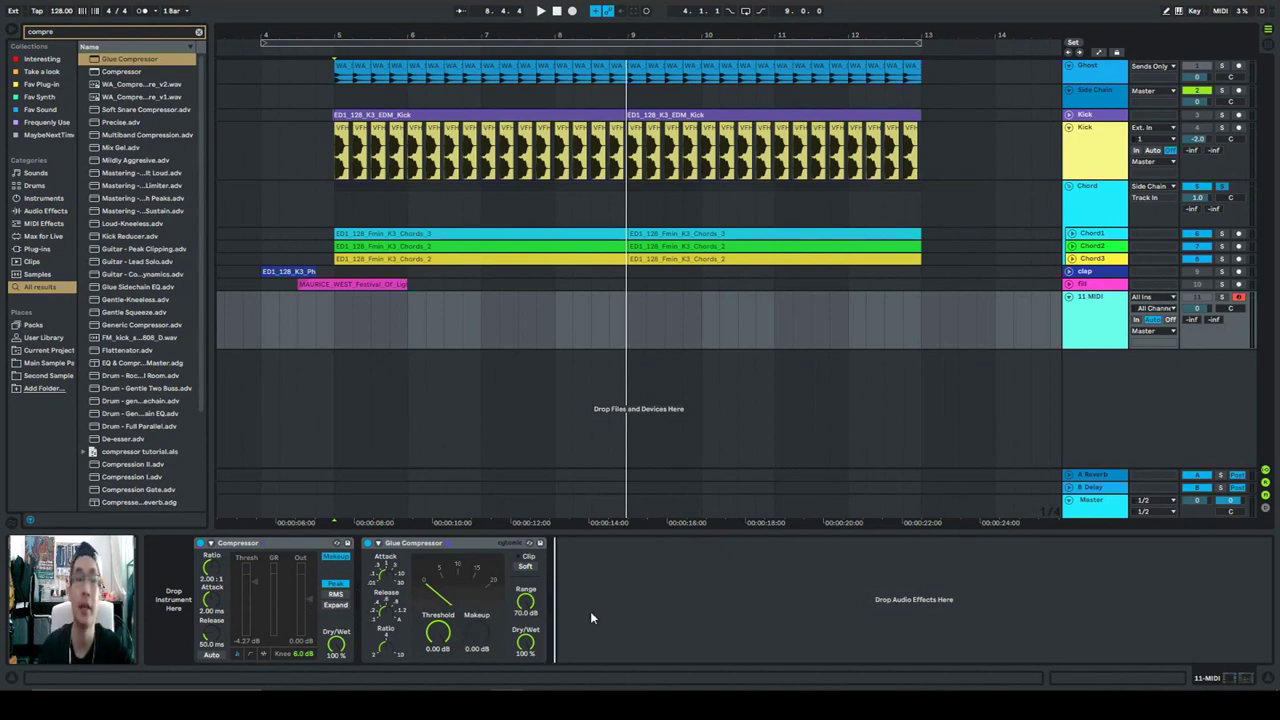
{"action": "key", "text": "ctrl+f"}
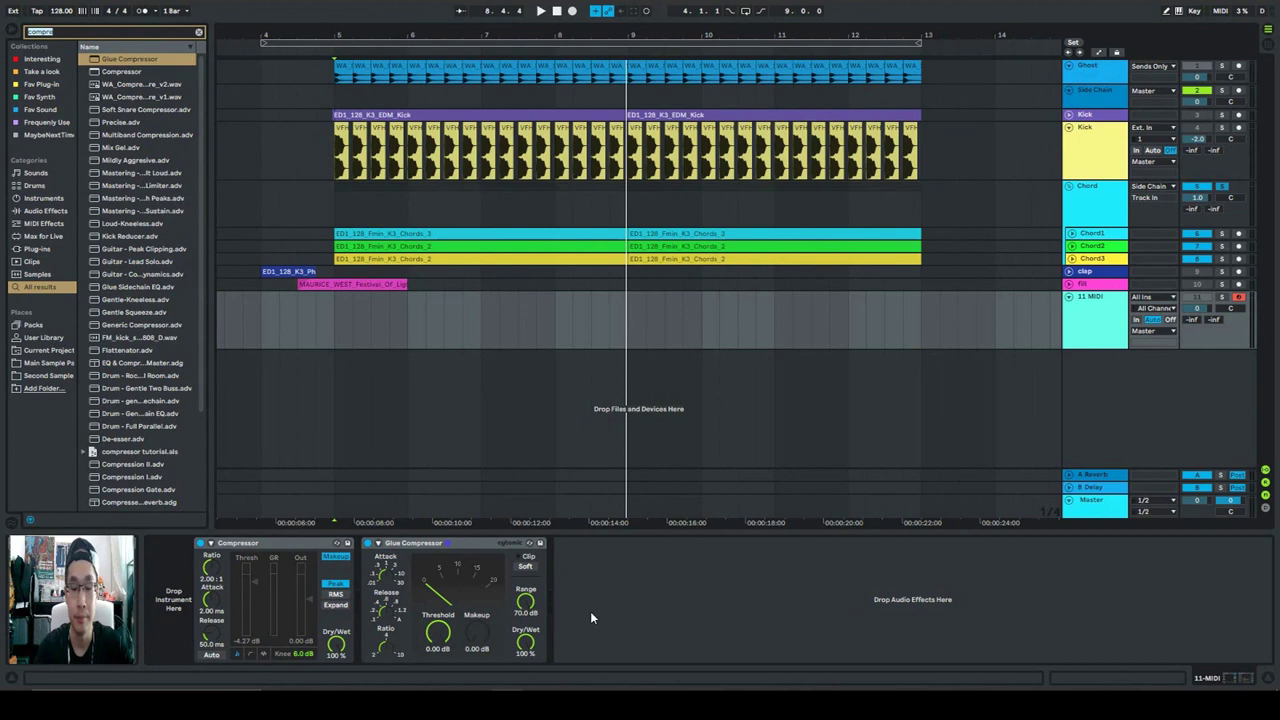
{"action": "type", "text": "api"}
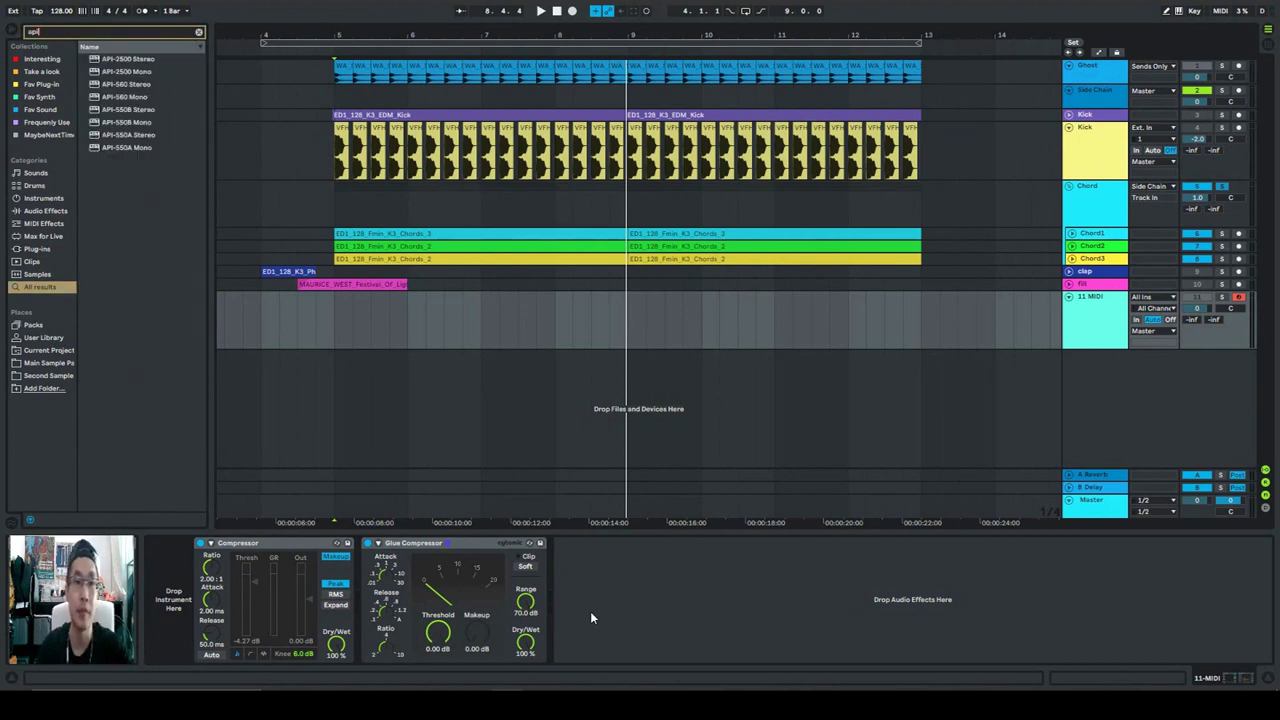
{"action": "key", "text": "Down"}
{"action": "key", "text": "Down"}
{"action": "key", "text": "Up"}
{"action": "key", "text": "Return"}
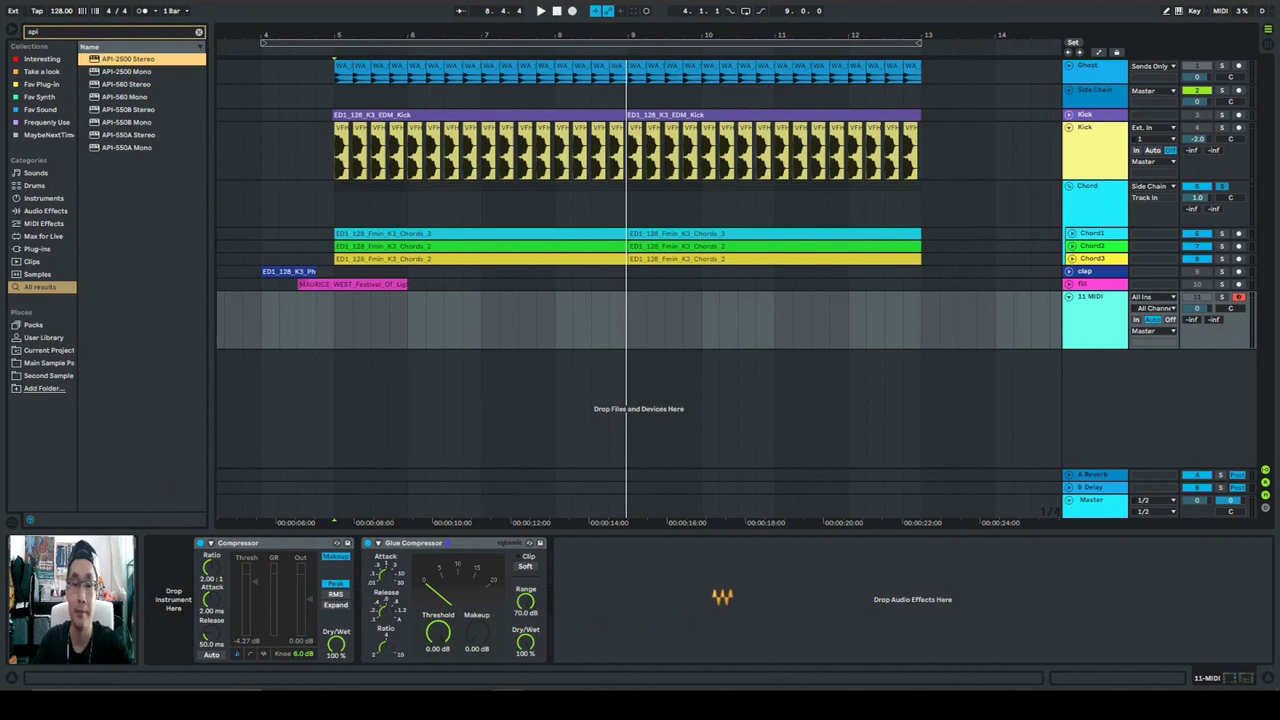
{"action": "left_click_drag", "start_coordinate": [366, 44], "coordinate": [958, 255]}
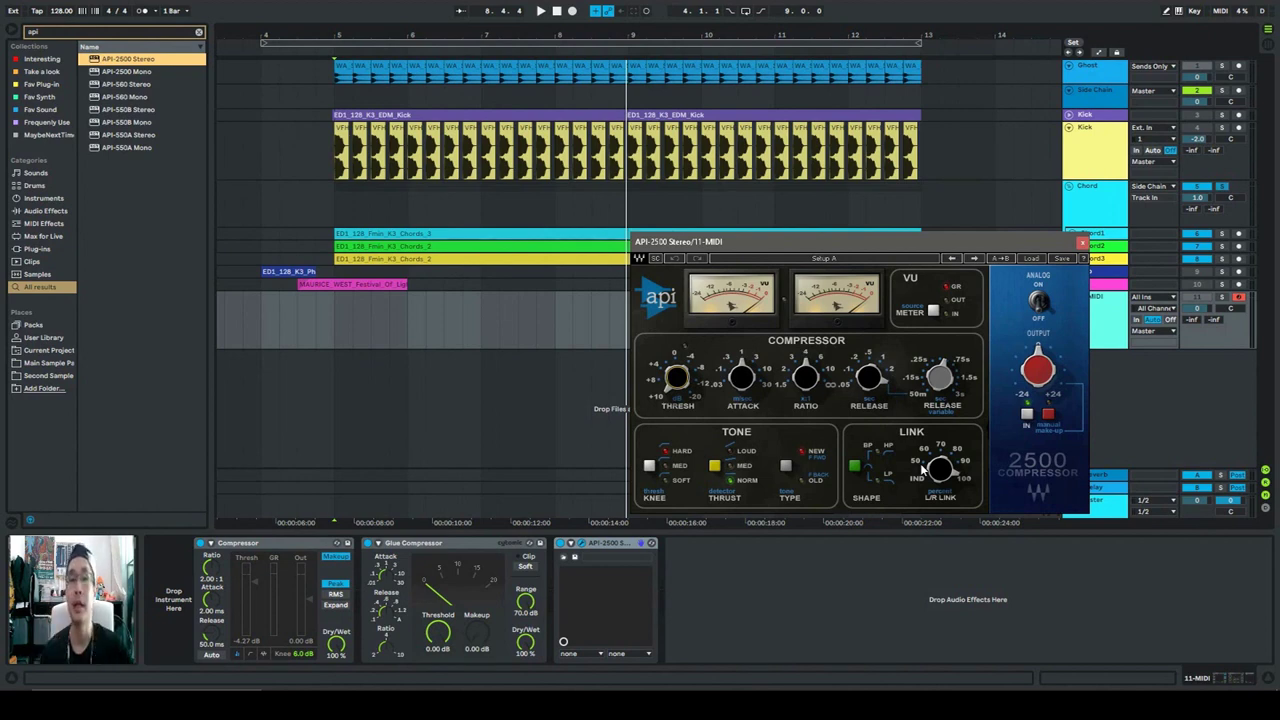
- Search the browser for "cla", add CLA-2A Stereo after the API-2500, and arrange both plug-in windows side by side
{"action": "left_click", "coordinate": [724, 637]}
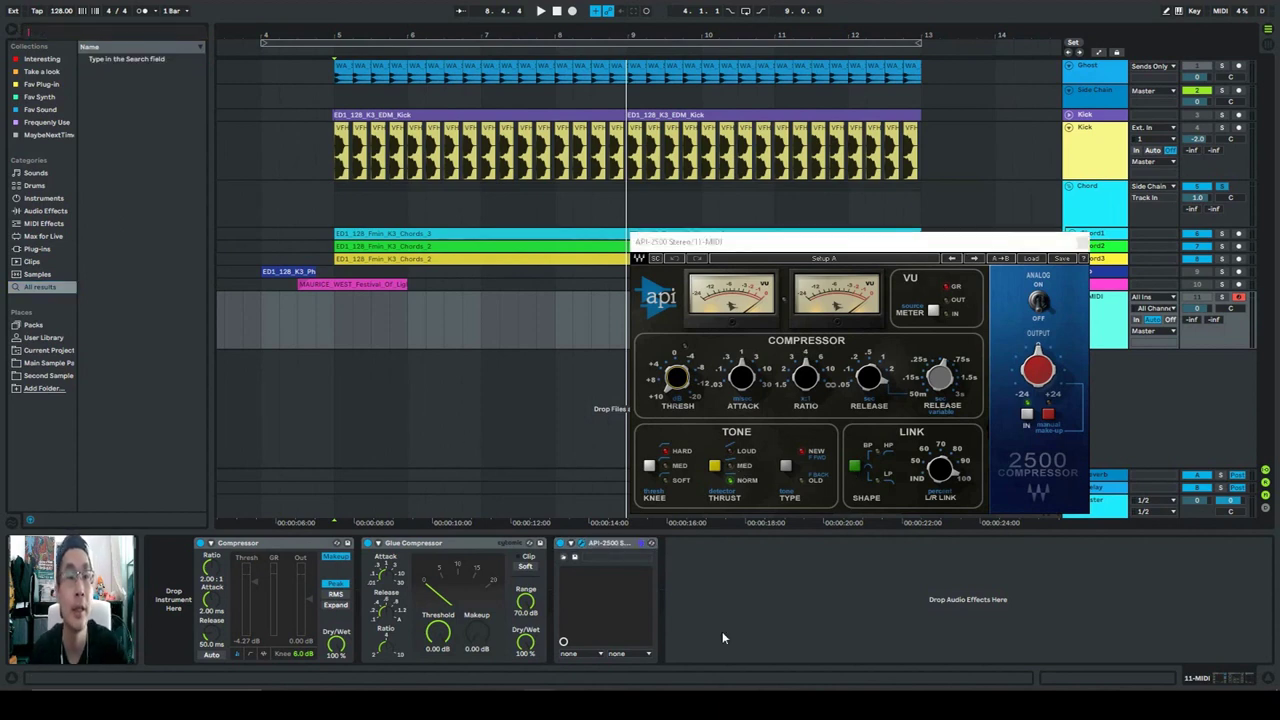
{"action": "key", "text": "ctrl+f"}
{"action": "type", "text": "cla"}
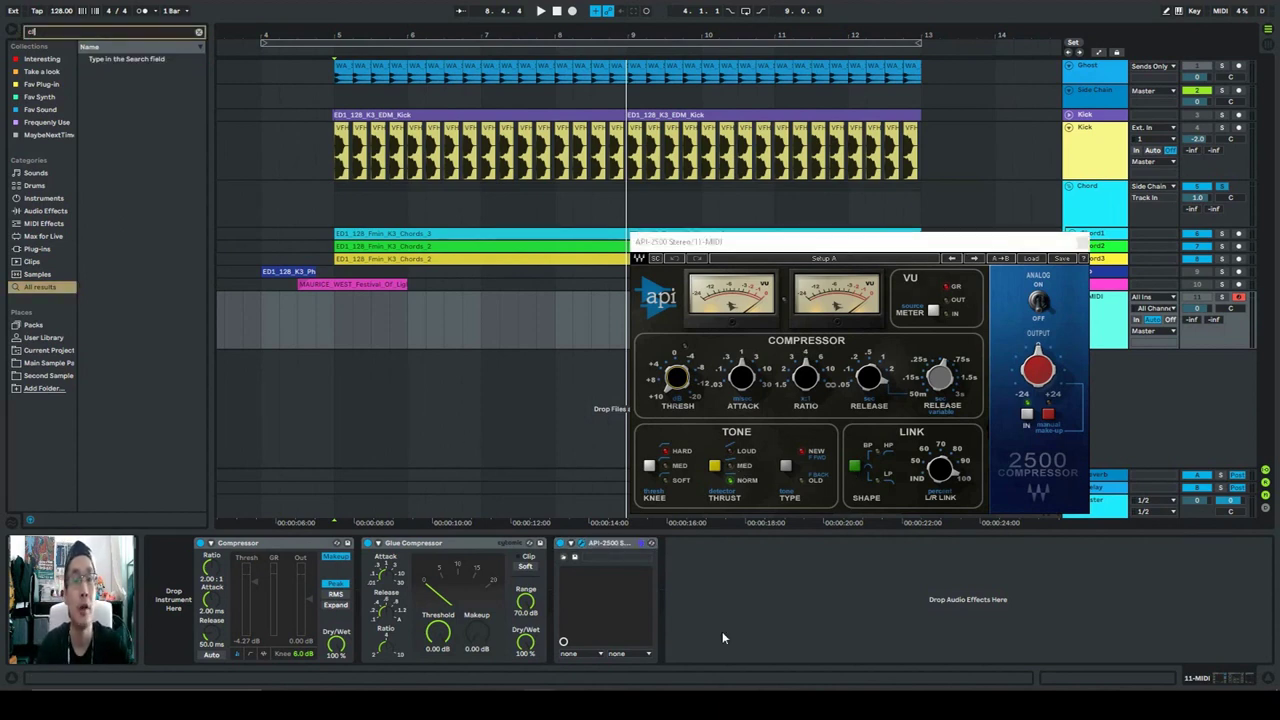
{"action": "type", "text": "2a"}
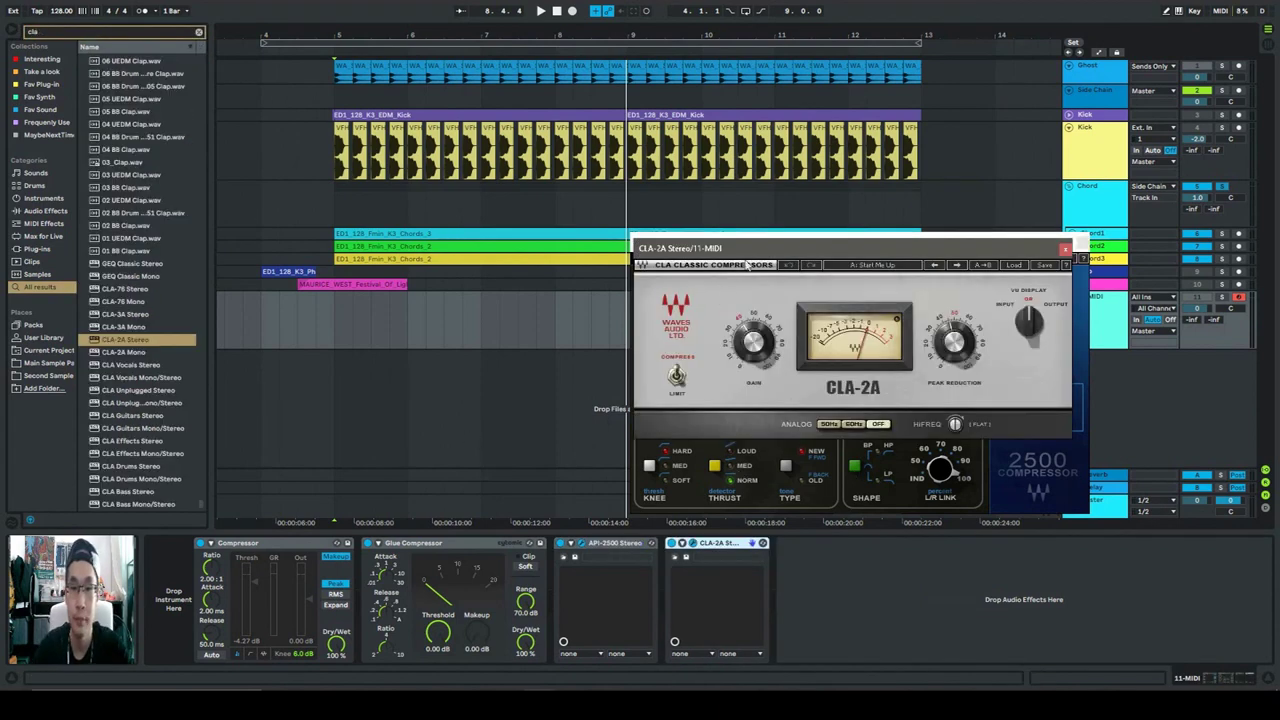
{"action": "left_click_drag", "start_coordinate": [790, 253], "coordinate": [280, 262]}
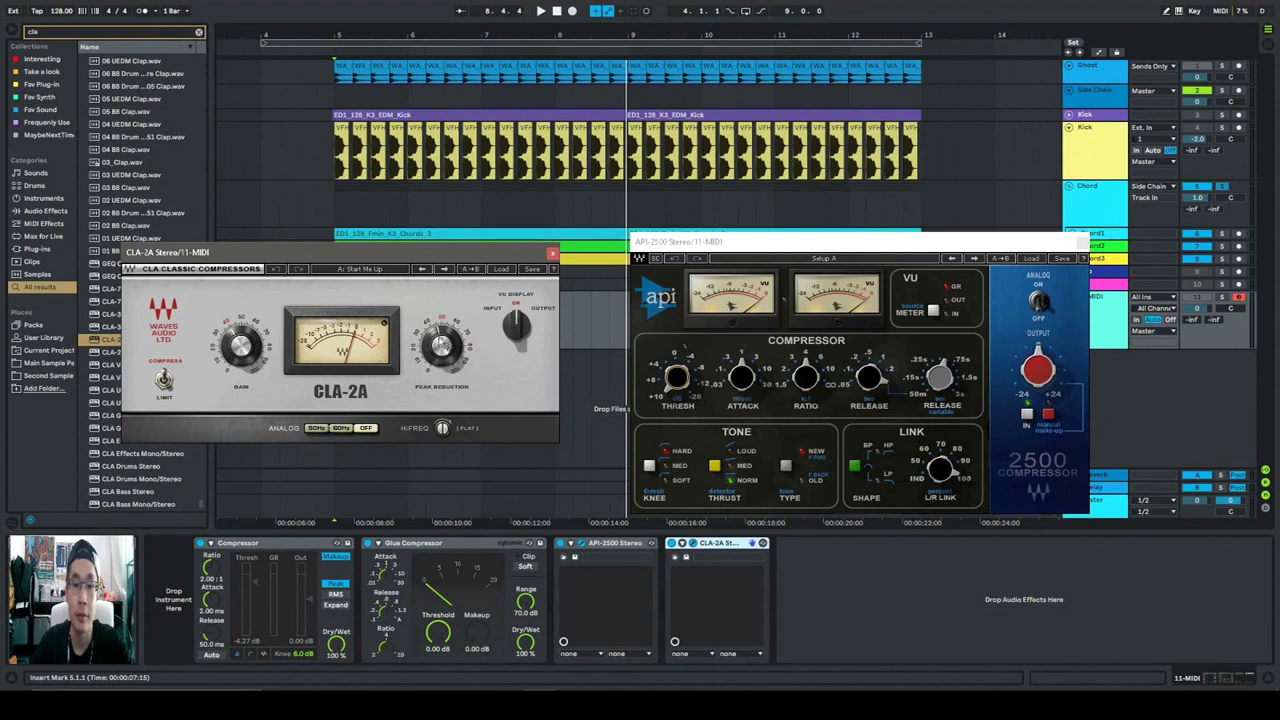
{"action": "mouse_move", "coordinate": [469, 356]}
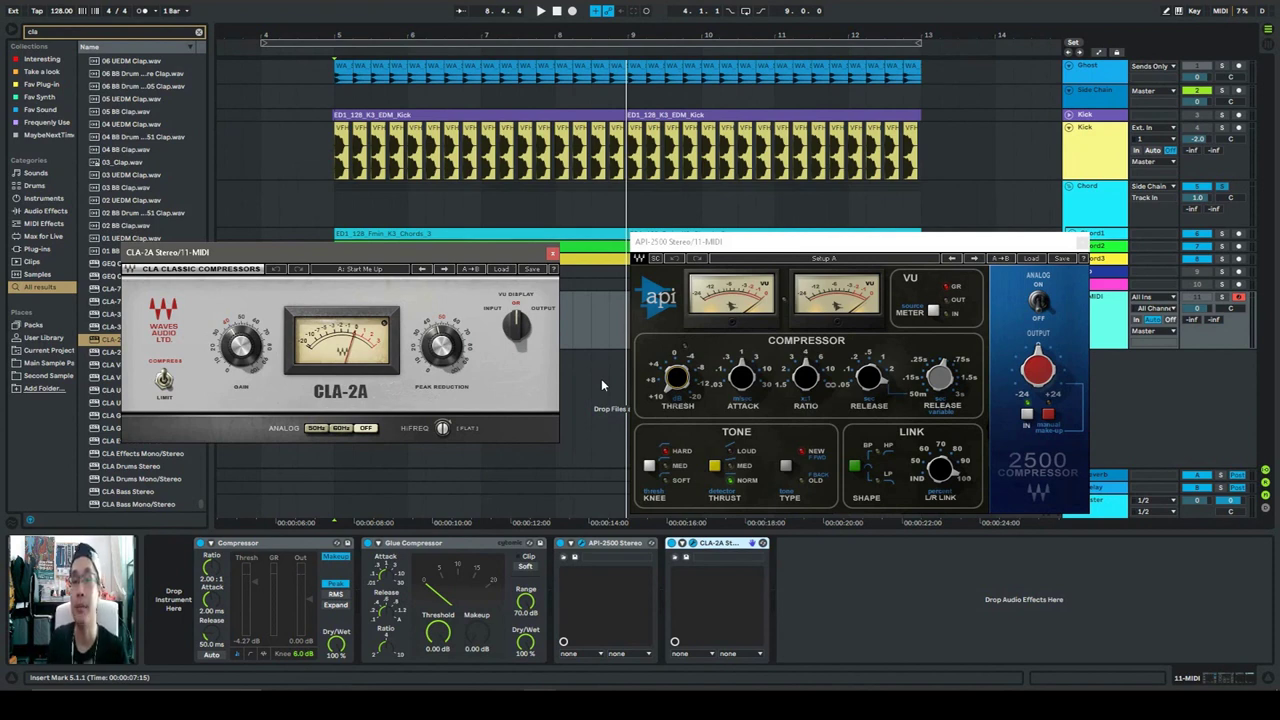
{"action": "left_click_drag", "start_coordinate": [739, 241], "coordinate": [682, 198]}
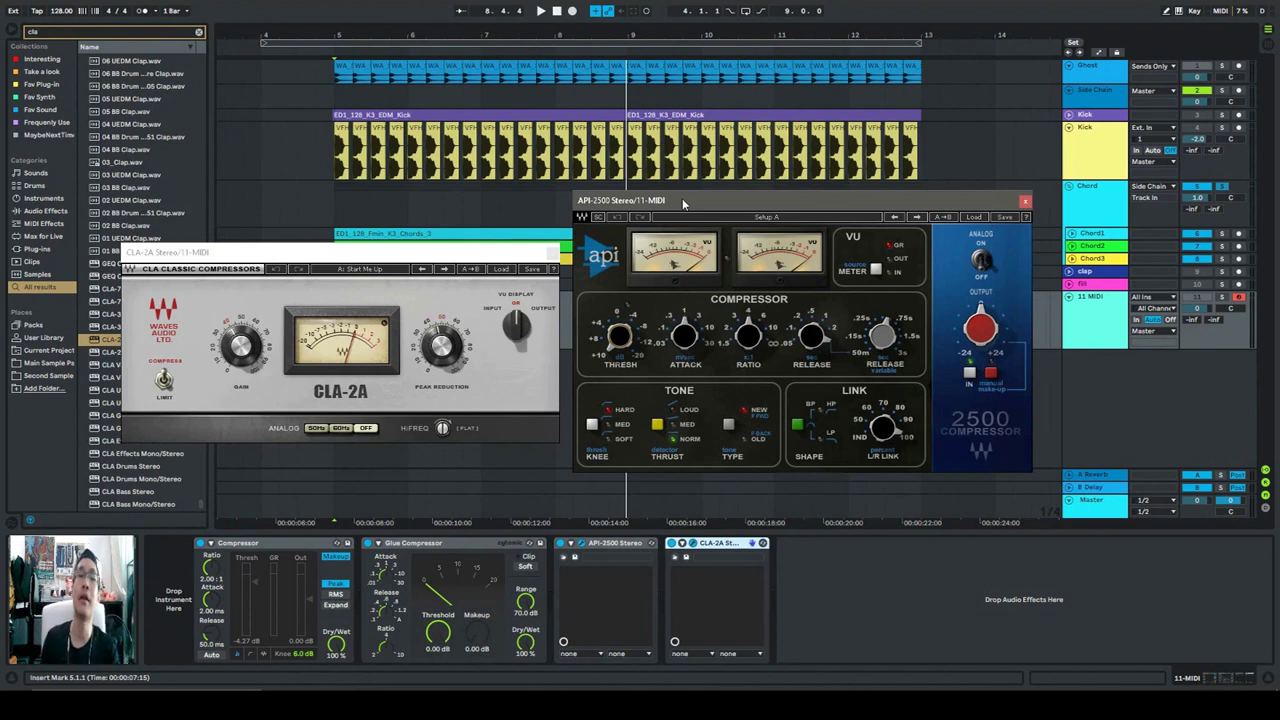